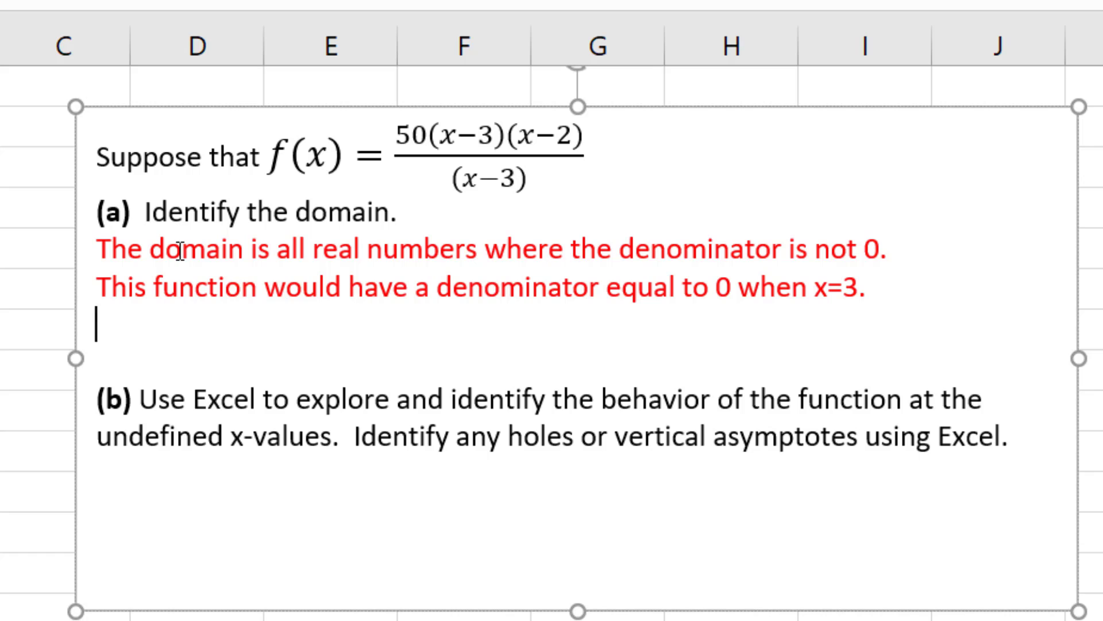
- In part (a), state that the function is undefined at x=3 because of division by 0, so the domain is all real numbers except x=3
{"action": "type", "text": "THis function is undefined at x=3 since f(x) would be dividing by 0 at that value."}
{"action": "key", "text": "Return"}
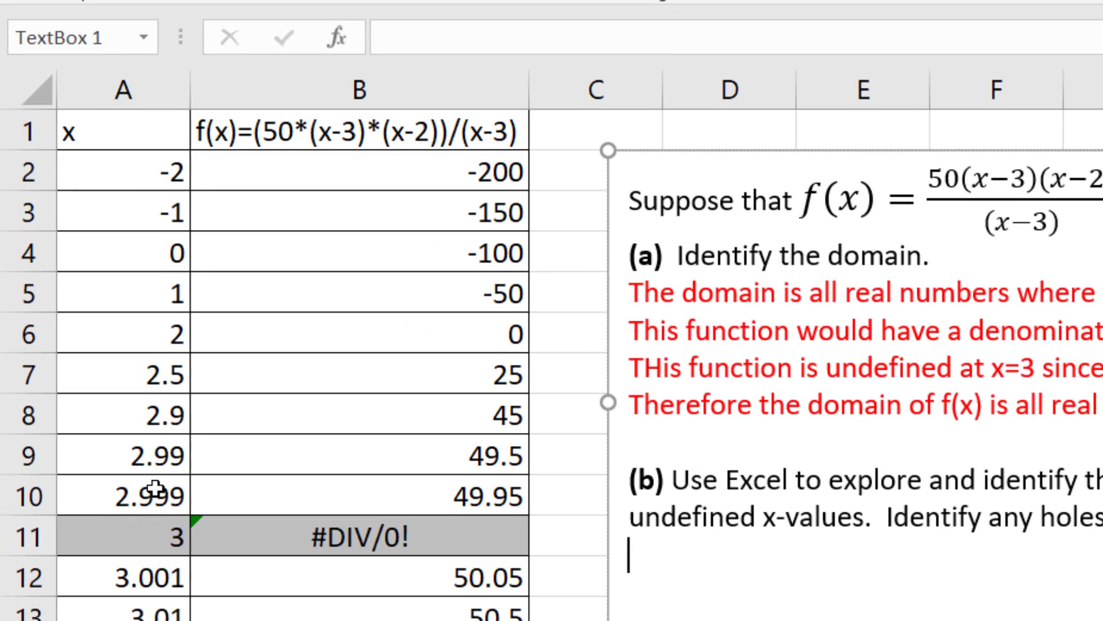
- Clear the f(x) formula in cell B11, beside x=3
{"action": "left_click", "coordinate": [156, 535]}
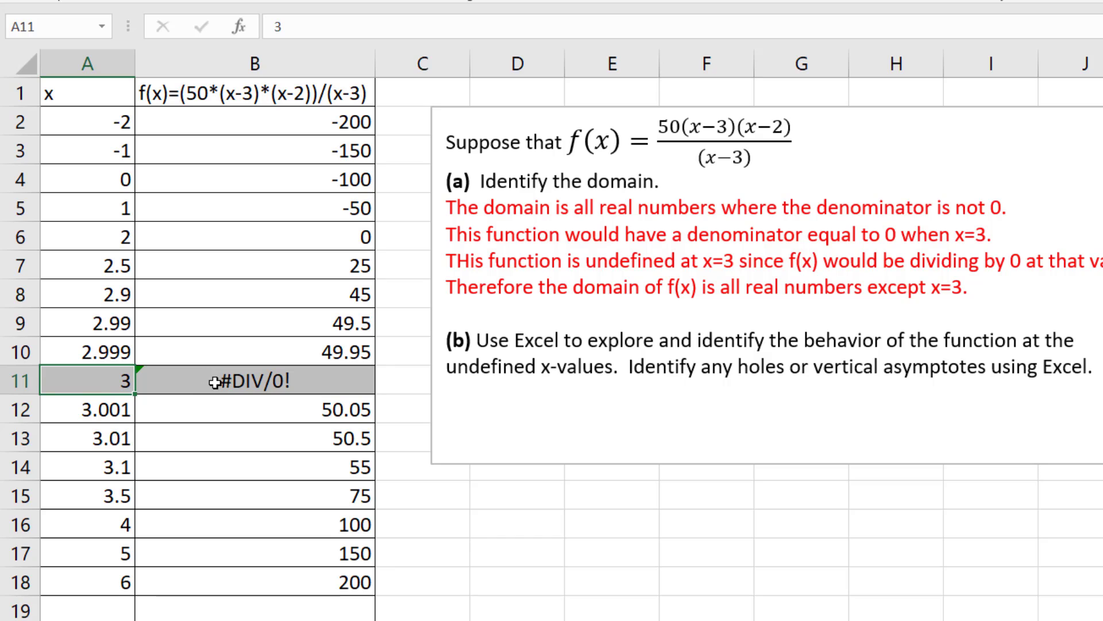
{"action": "left_click", "coordinate": [215, 383]}
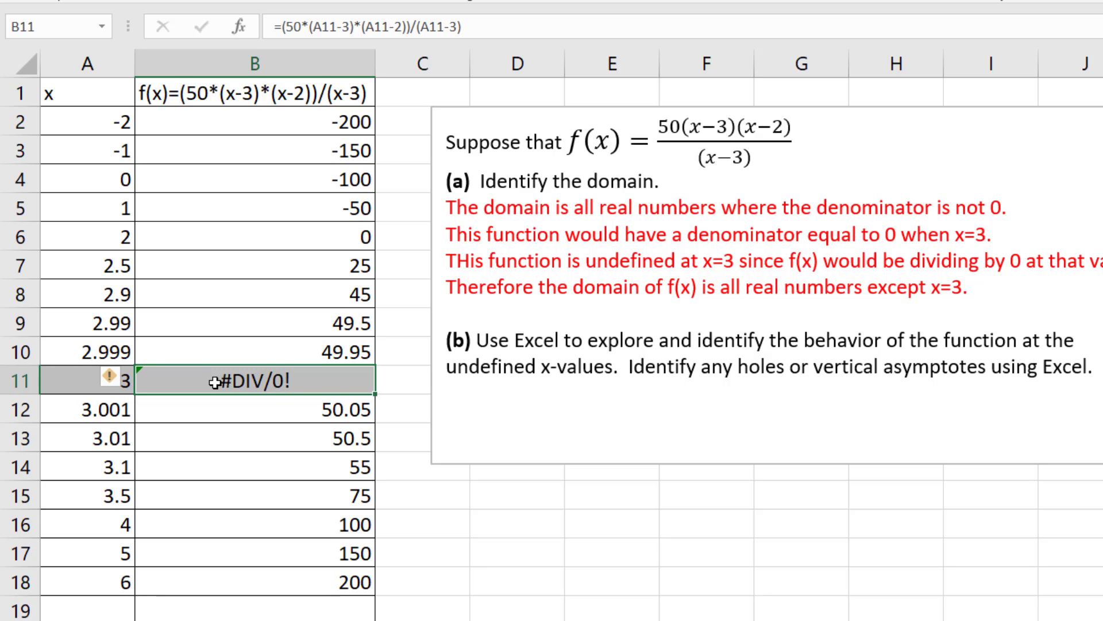
{"action": "key", "text": "Delete"}
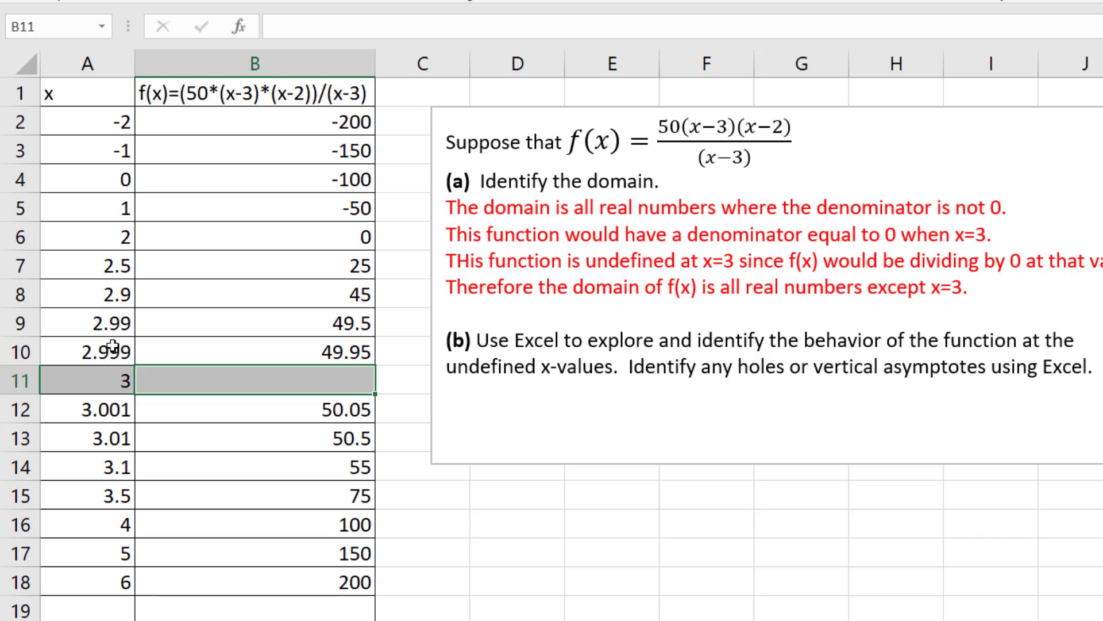
- Examine the x-values approaching 3 from both sides and the f(x) values for x from 2.5 to 2.999
{"action": "left_click", "coordinate": [124, 271]}
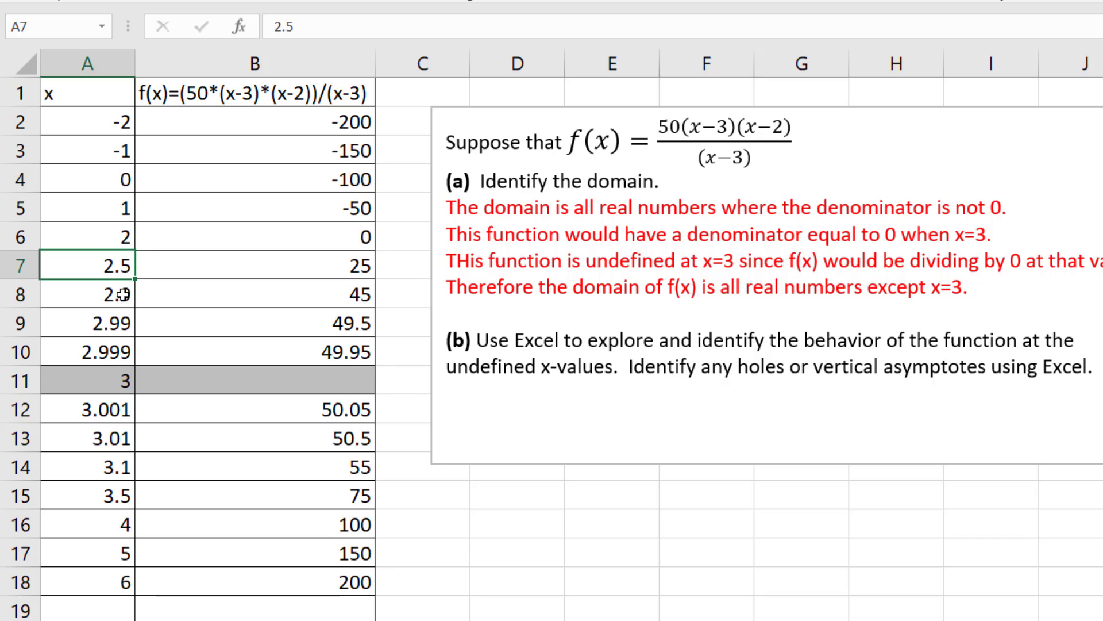
{"action": "left_click", "coordinate": [122, 295]}
{"action": "left_click", "coordinate": [121, 324]}
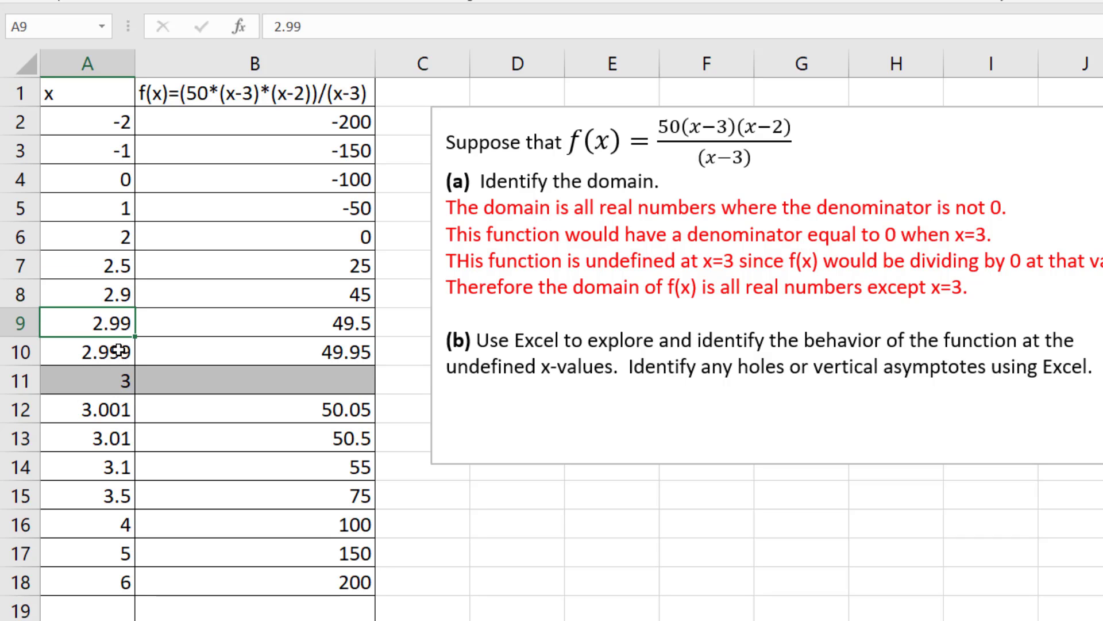
{"action": "left_click", "coordinate": [119, 350]}
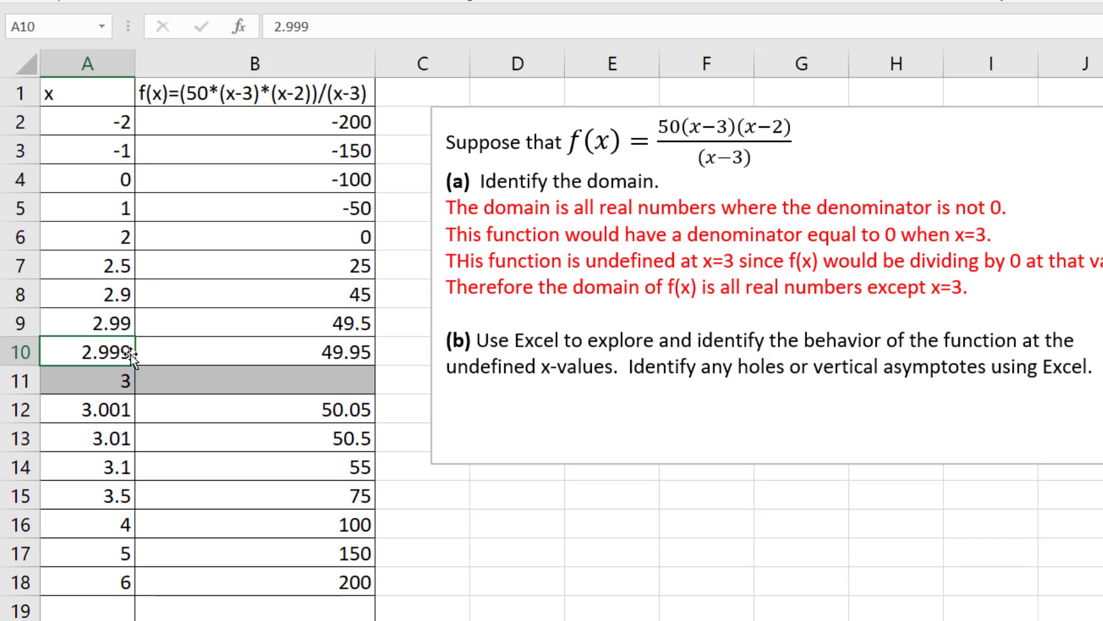
{"action": "left_click", "coordinate": [120, 496]}
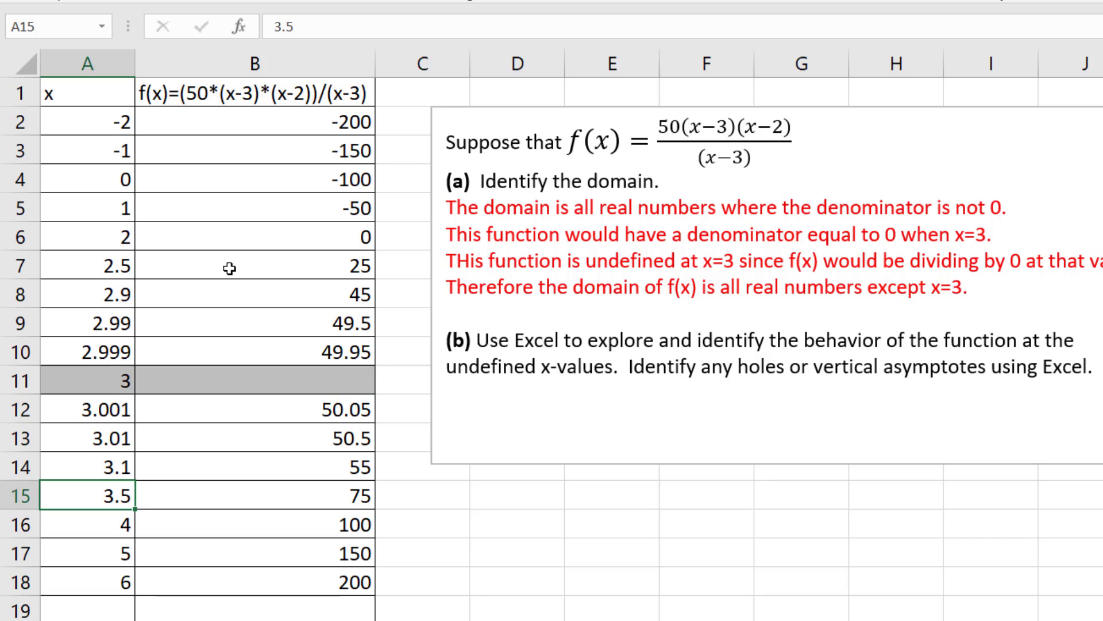
{"action": "left_click_drag", "start_coordinate": [230, 268], "coordinate": [220, 359]}
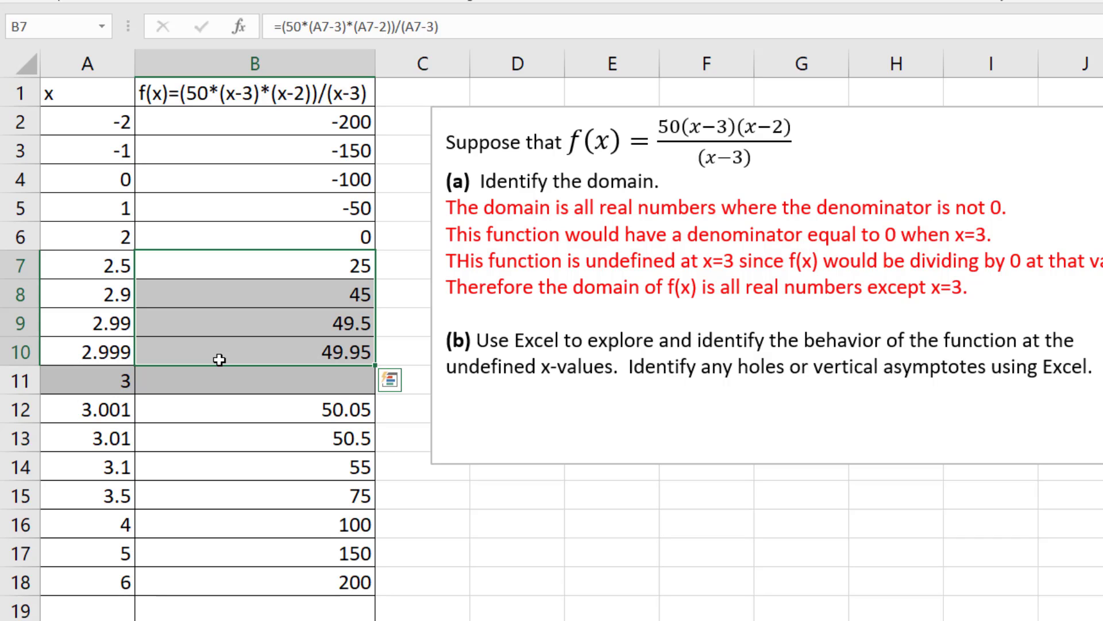
- Insert cells above the x=3 row of the table, shifting cells down, and enter 2.9999 as the new x-value in A11
{"action": "left_click_drag", "start_coordinate": [185, 389], "coordinate": [124, 384]}
{"action": "right_click", "coordinate": [144, 394]}
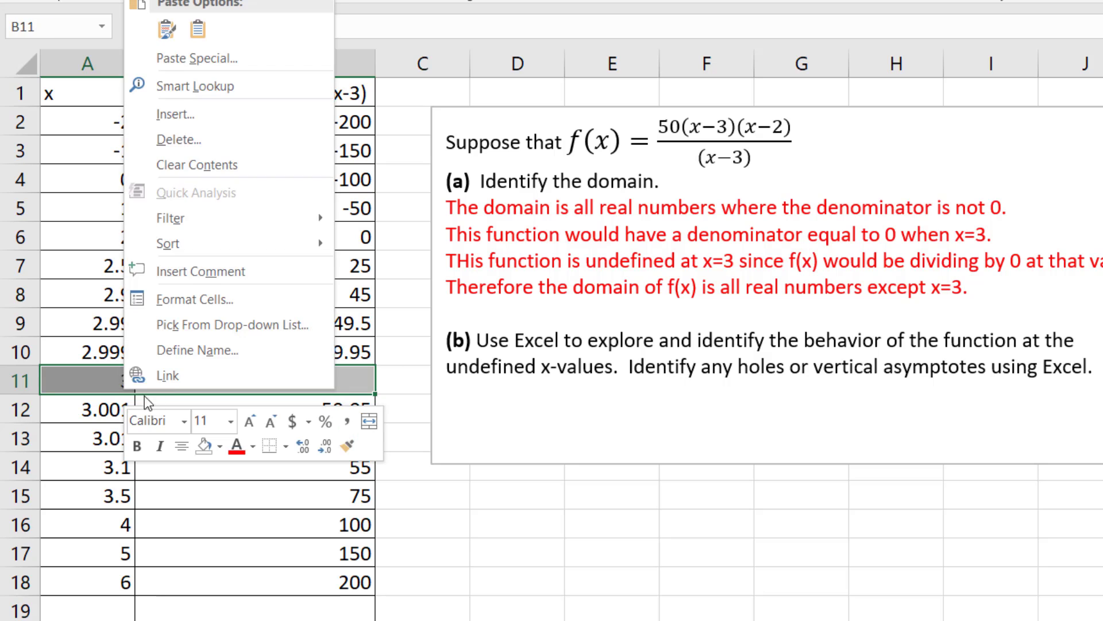
{"action": "left_click", "coordinate": [199, 115]}
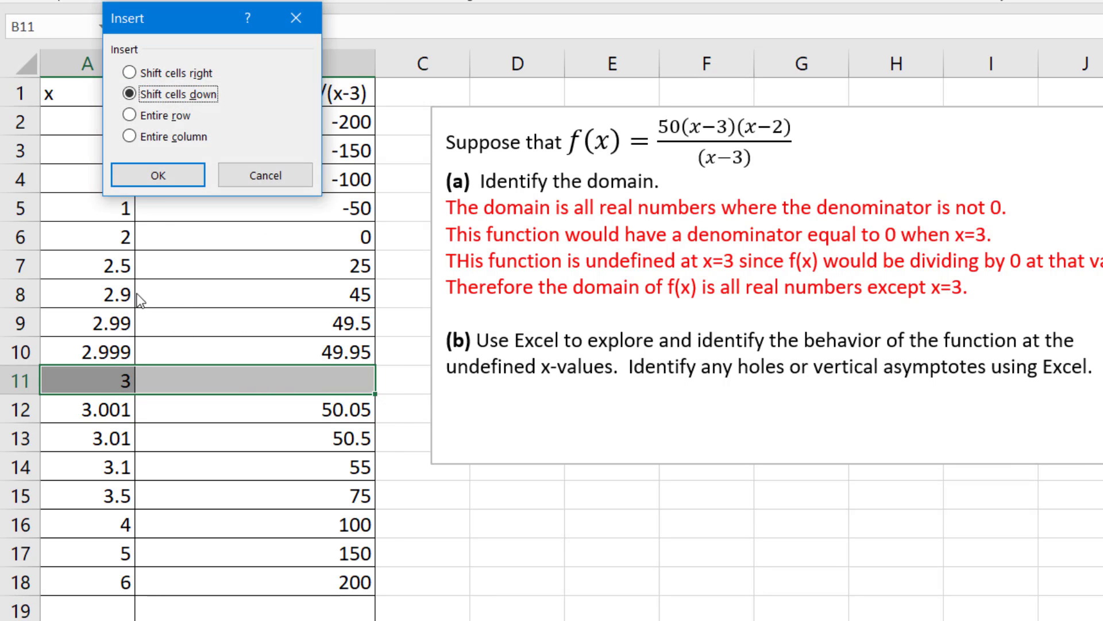
{"action": "left_click", "coordinate": [158, 174]}
{"action": "left_click", "coordinate": [87, 376]}
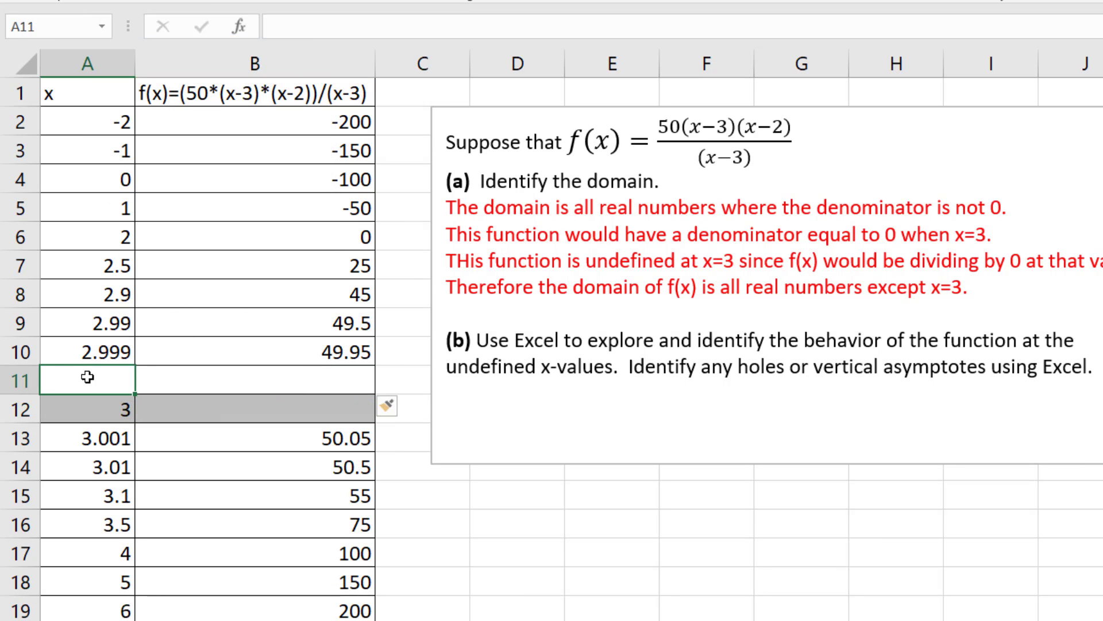
{"action": "type", "text": "2.99"}
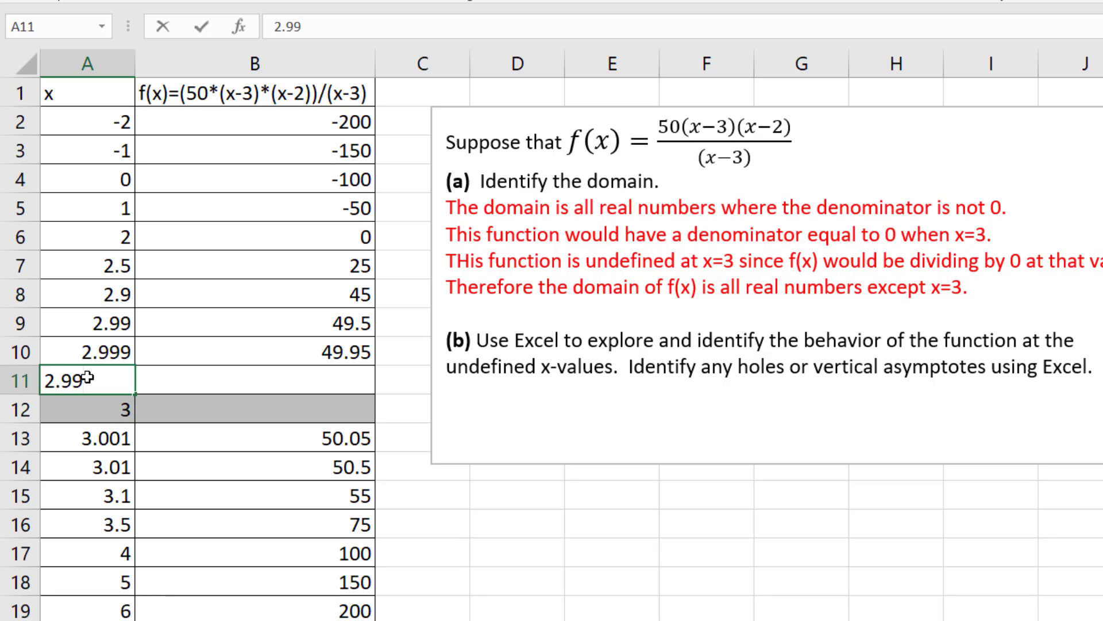
{"action": "type", "text": "99"}
{"action": "key", "text": "Return"}
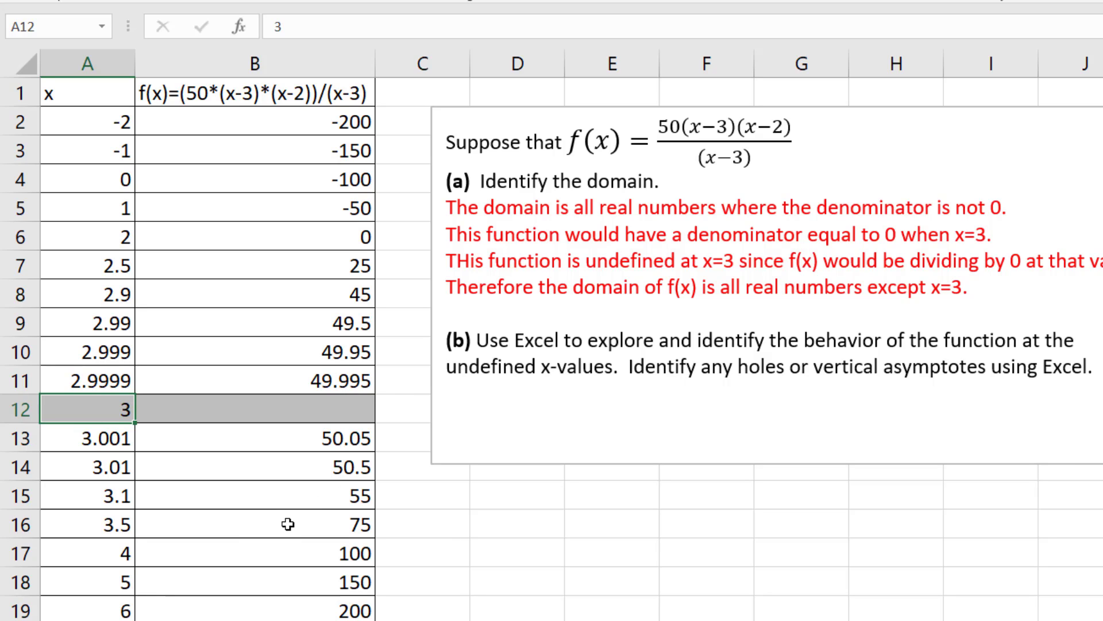
- Insert cells above the x=3.001 row of the table, shifting cells down, and enter 3.0001 as the new x-value in A13
{"action": "left_click_drag", "start_coordinate": [288, 525], "coordinate": [124, 439]}
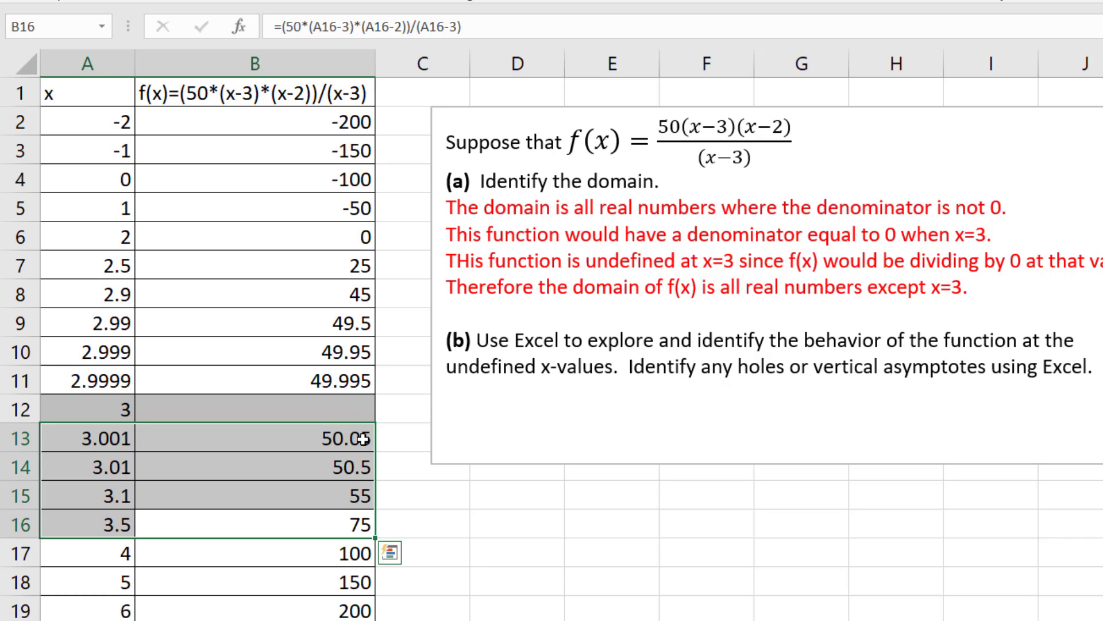
{"action": "left_click_drag", "start_coordinate": [276, 439], "coordinate": [120, 436]}
{"action": "right_click", "coordinate": [118, 438]}
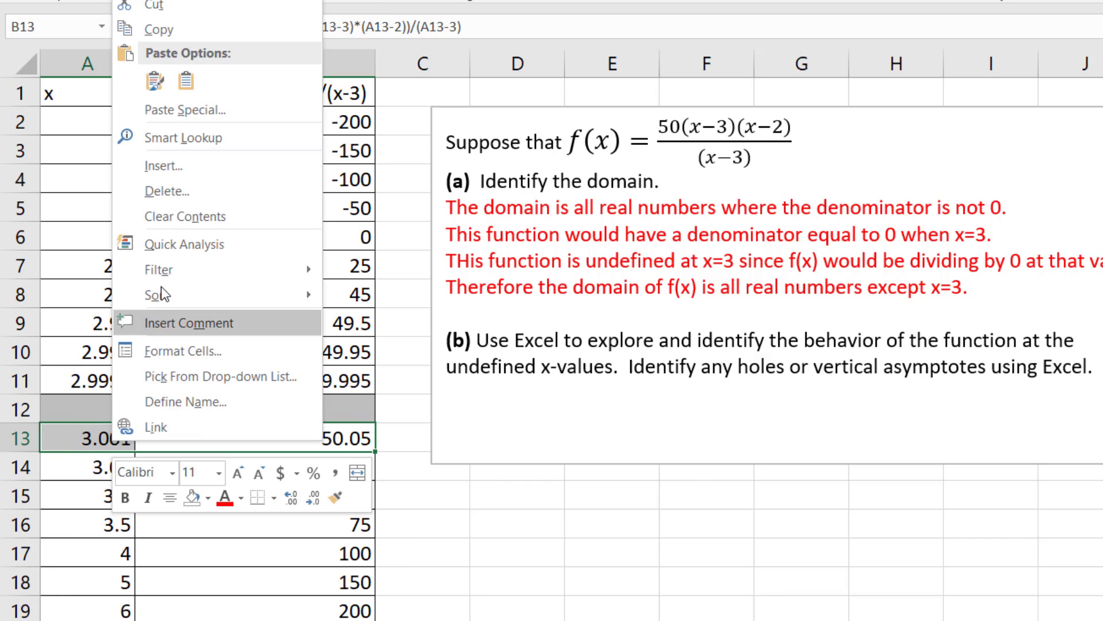
{"action": "left_click", "coordinate": [172, 167]}
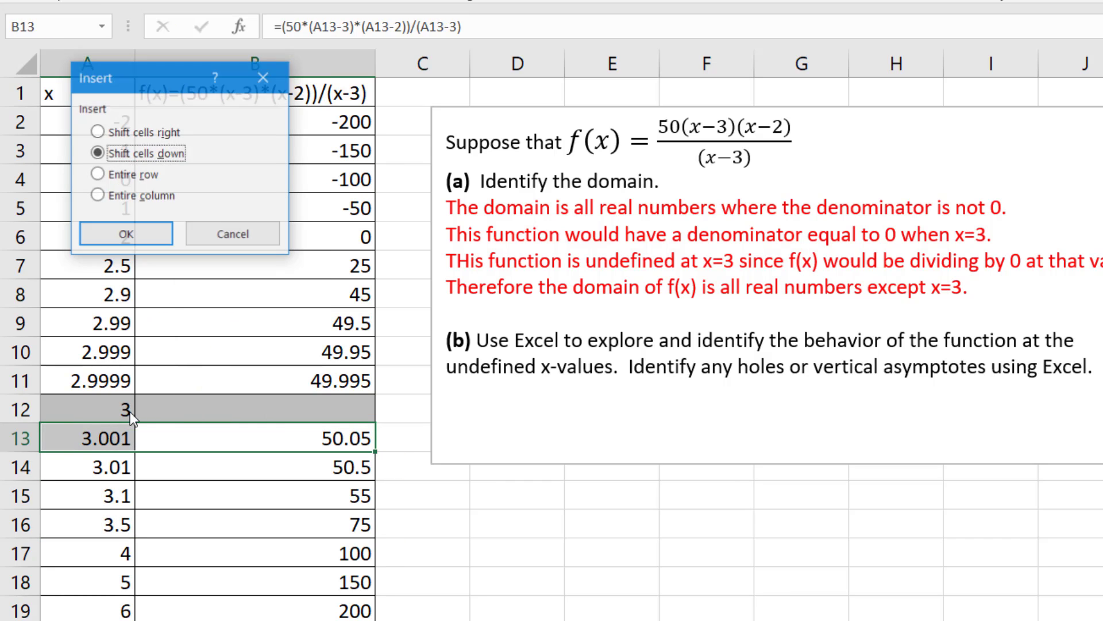
{"action": "left_click", "coordinate": [151, 234]}
{"action": "left_click", "coordinate": [100, 438]}
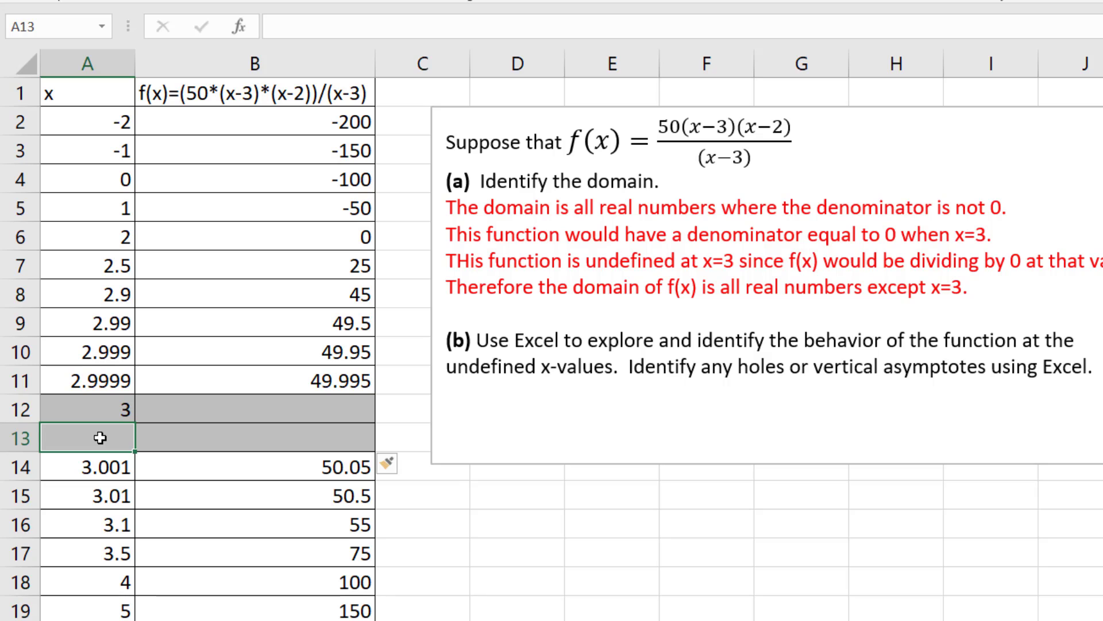
{"action": "type", "text": "3.000"}
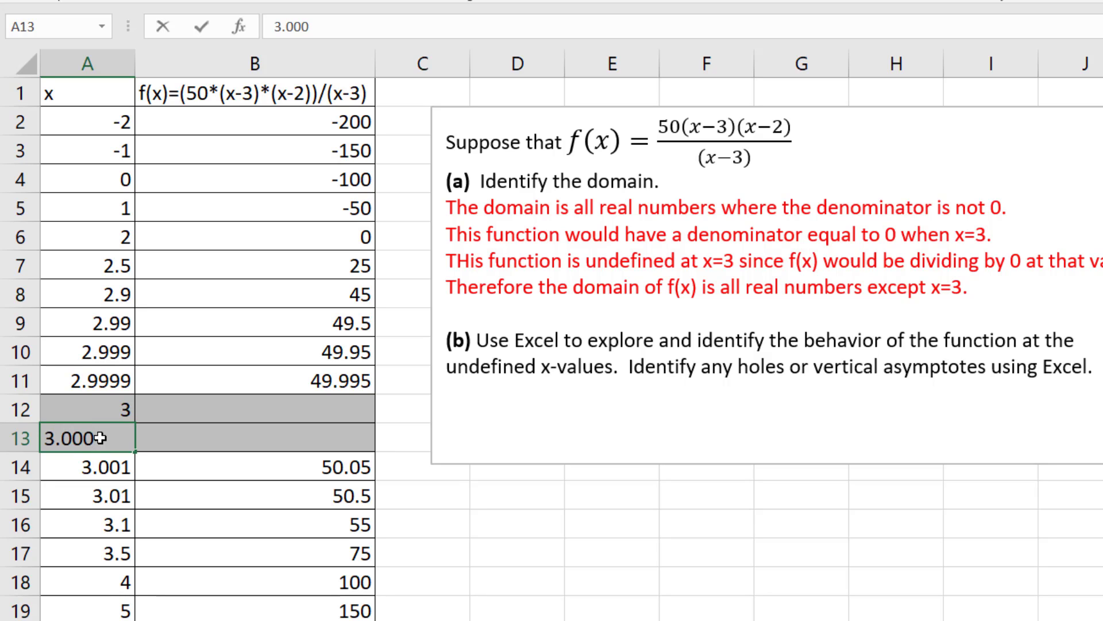
{"action": "type", "text": "1"}
{"action": "key", "text": "Return"}
- Fill the f(x) formula from B14 up into B13 for x=3.0001
{"action": "left_click", "coordinate": [270, 468]}
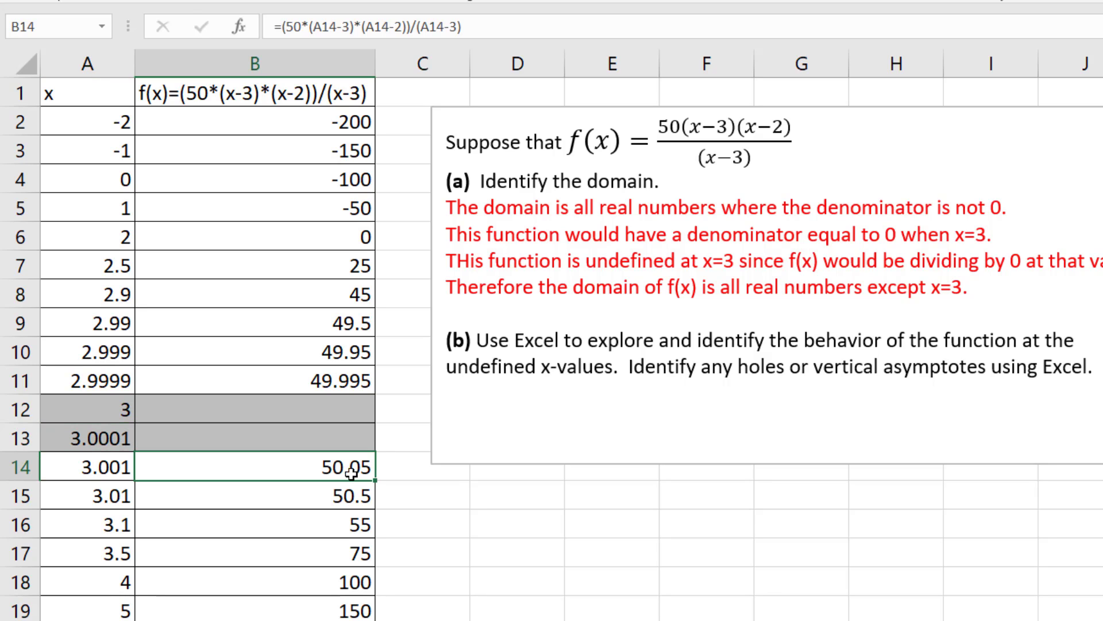
{"action": "left_click_drag", "start_coordinate": [374, 477], "coordinate": [125, 437]}
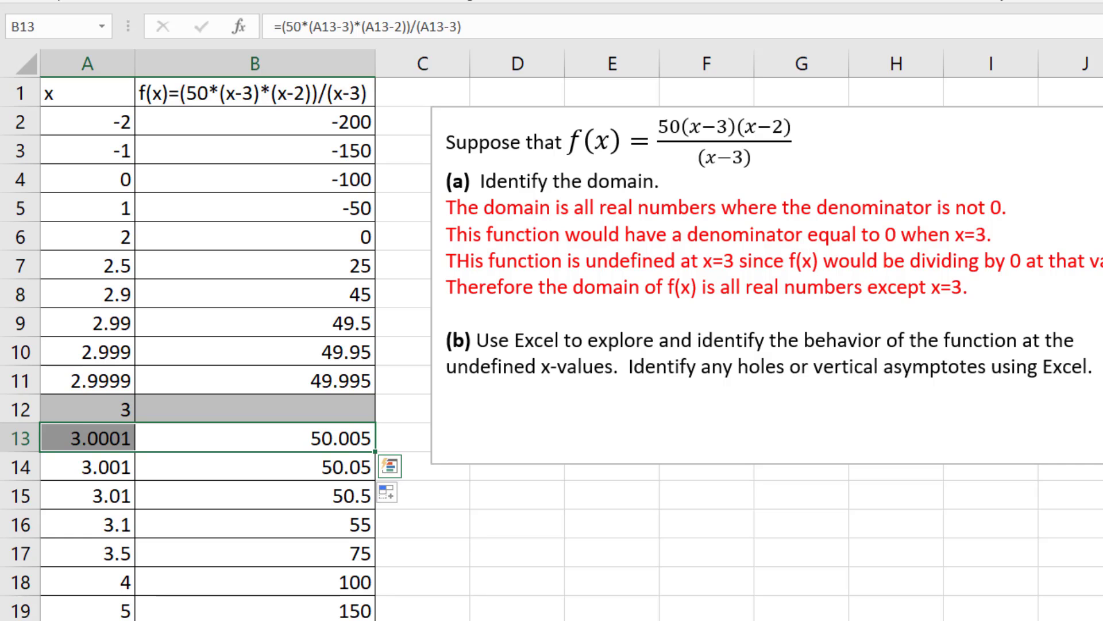
{"action": "left_click", "coordinate": [313, 438]}
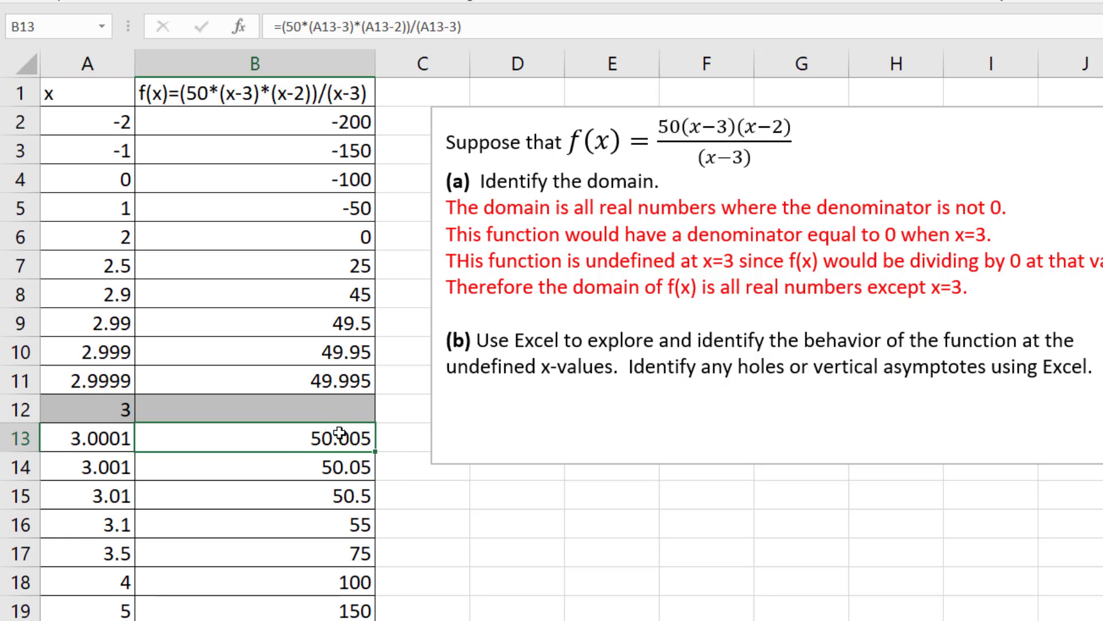
- Answer part (b): y-values approach 50 as x approaches 3, the function never attains (3, 50), and the graph has a hole there
{"action": "left_click", "coordinate": [523, 396]}
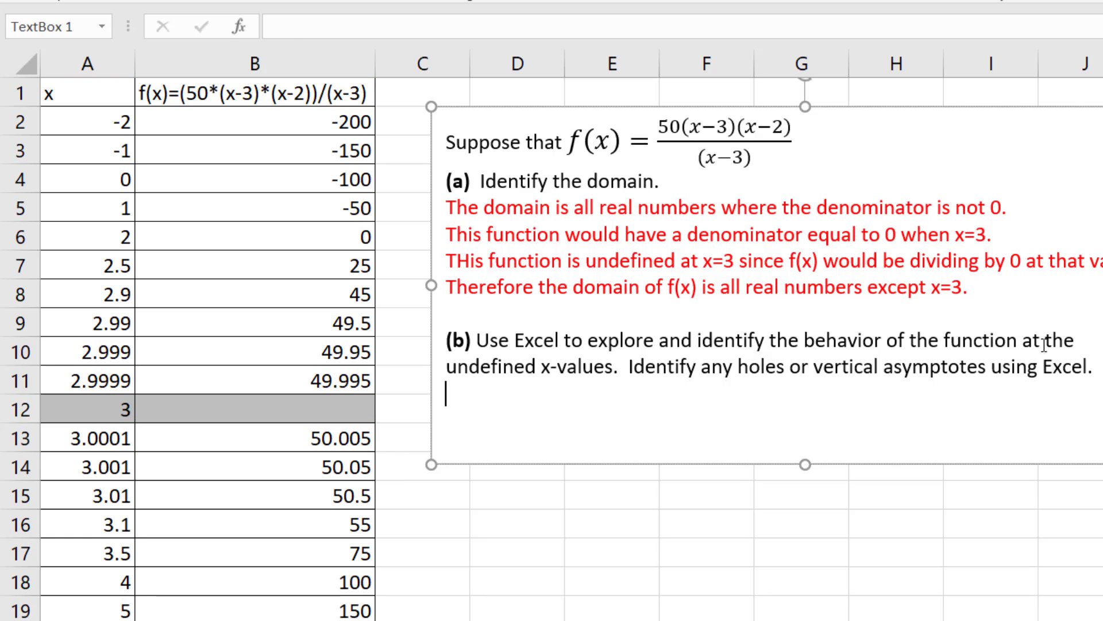
{"action": "type", "text": "As x approaches 3, the y-values approach 50."}
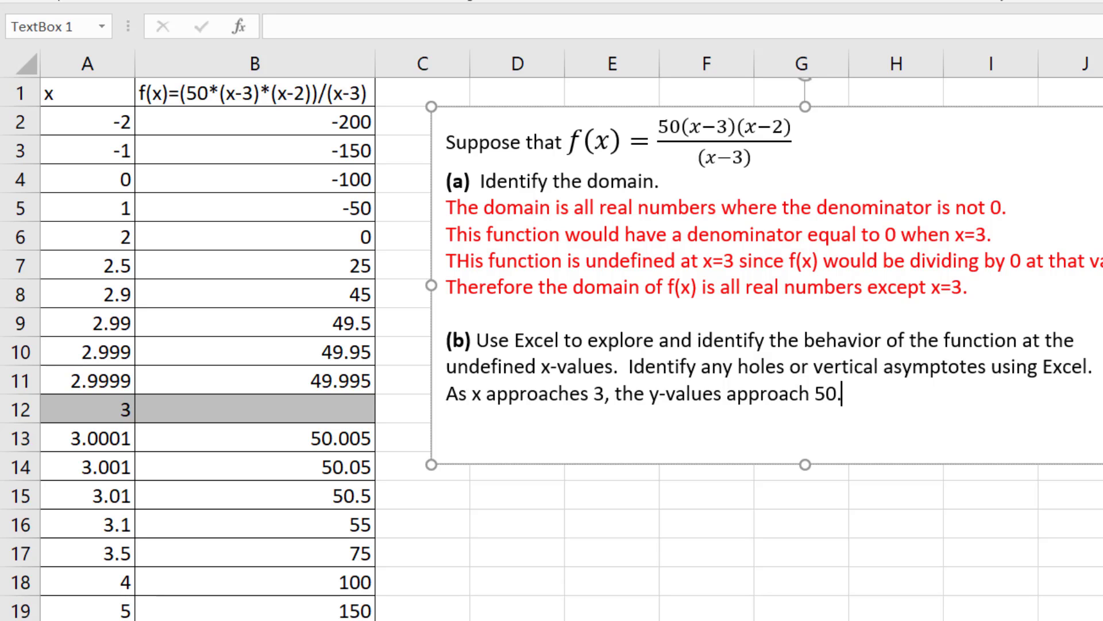
{"action": "key", "text": "Return"}
{"action": "type", "text": "T"}
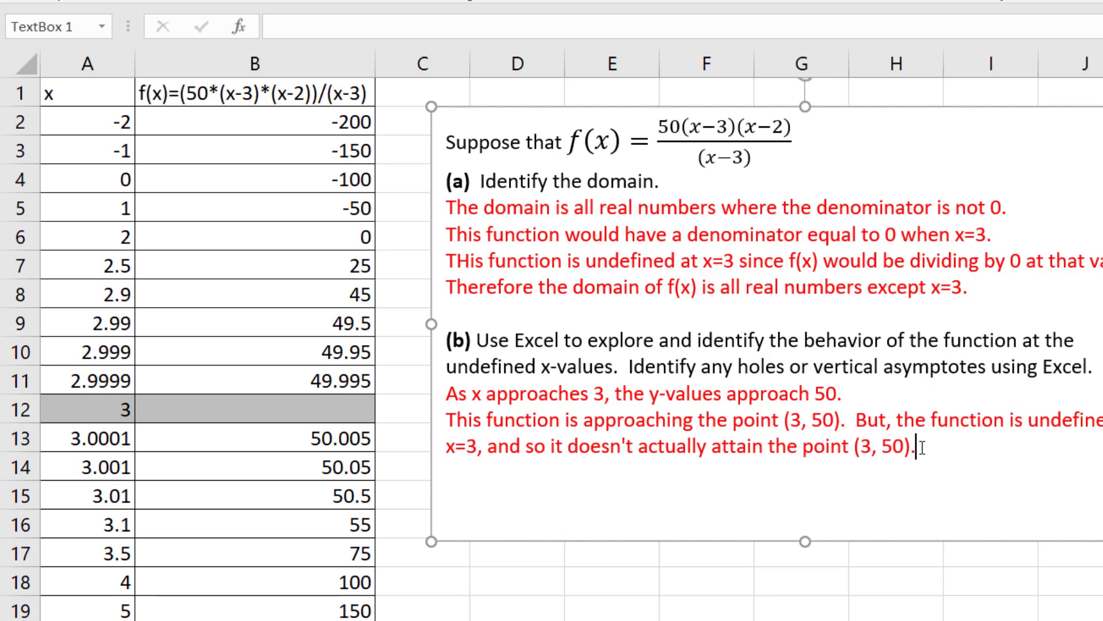
{"action": "key", "text": "Return"}
{"action": "type", "text": "THere is a hole in the graph at (3, 50)."}
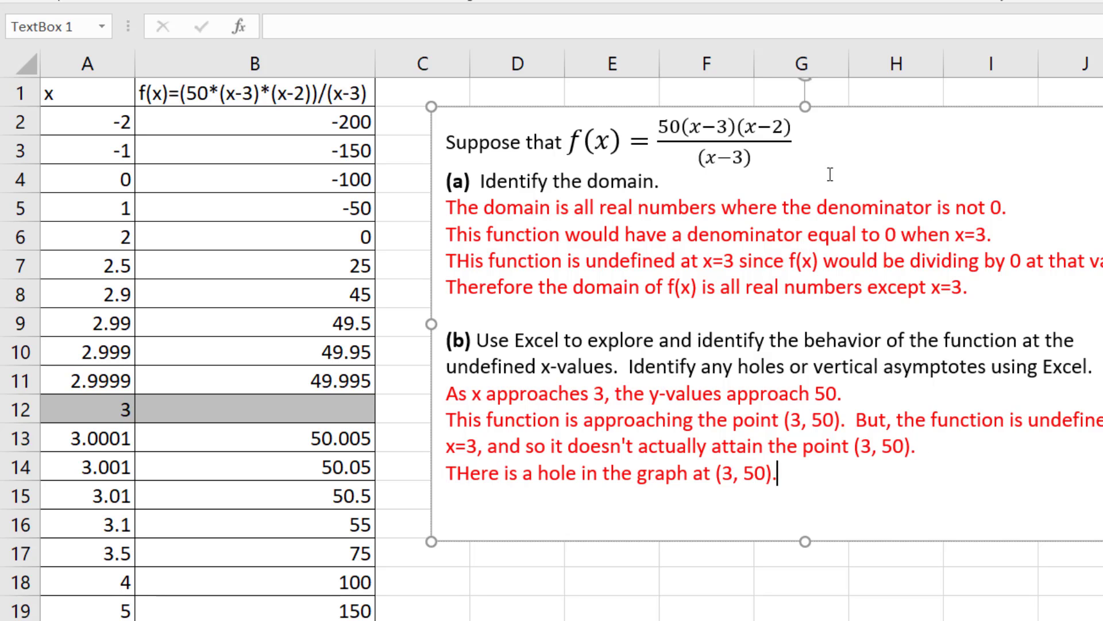
- Extend the f(x) equation in the text box with an equals sign and the fraction 50(x-2) over 1
{"action": "left_click", "coordinate": [793, 138]}
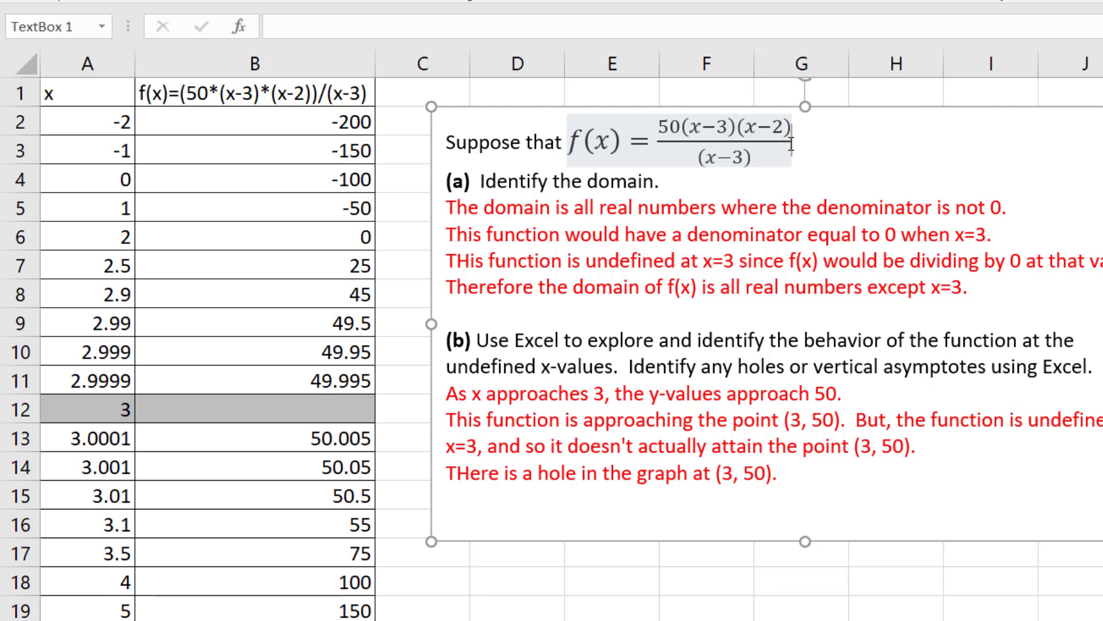
{"action": "type", "text": "="}
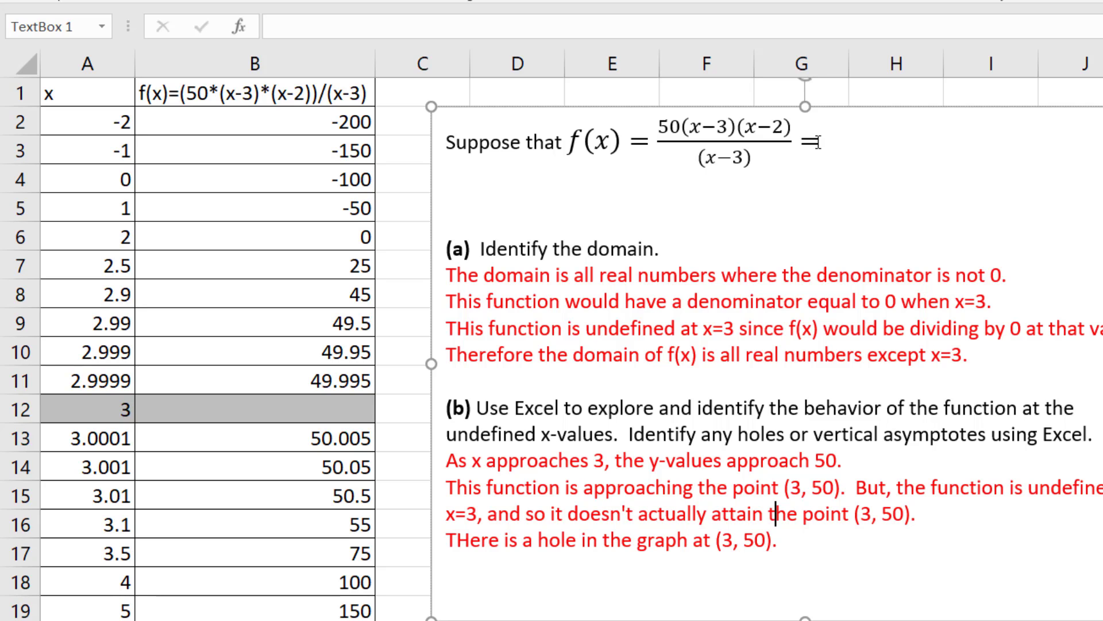
{"action": "left_click", "coordinate": [819, 142]}
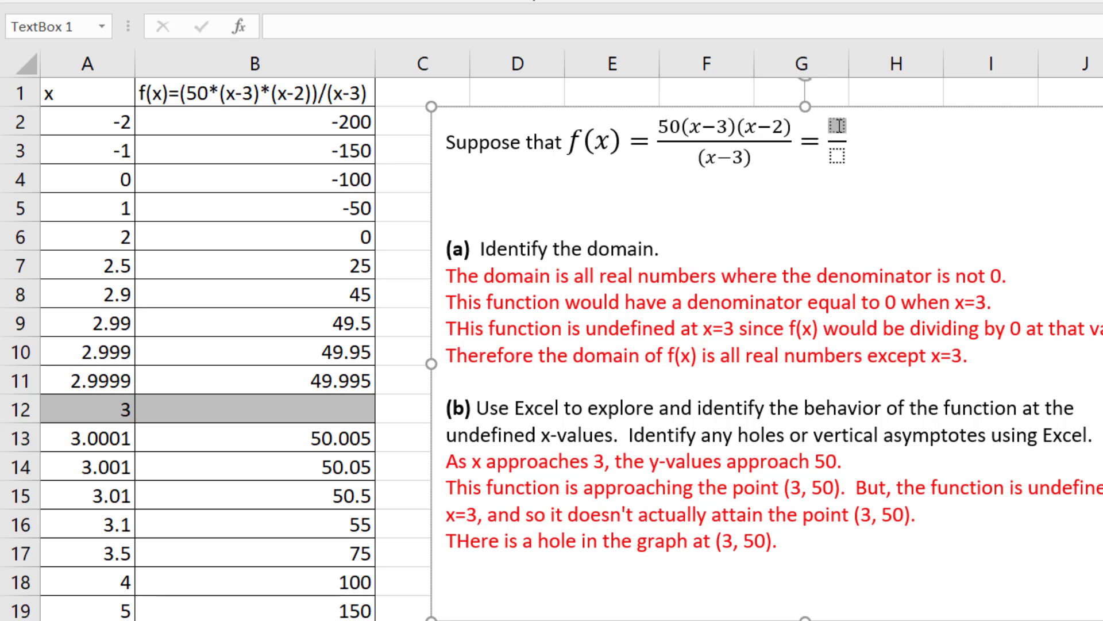
{"action": "type", "text": "50(x-2)"}
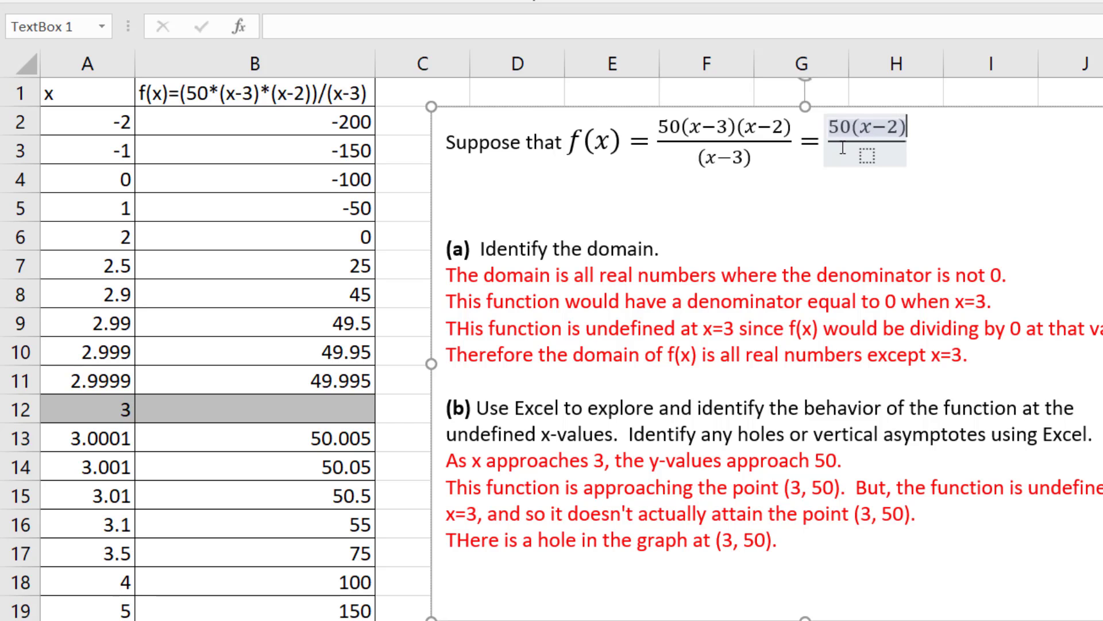
{"action": "left_click", "coordinate": [871, 153]}
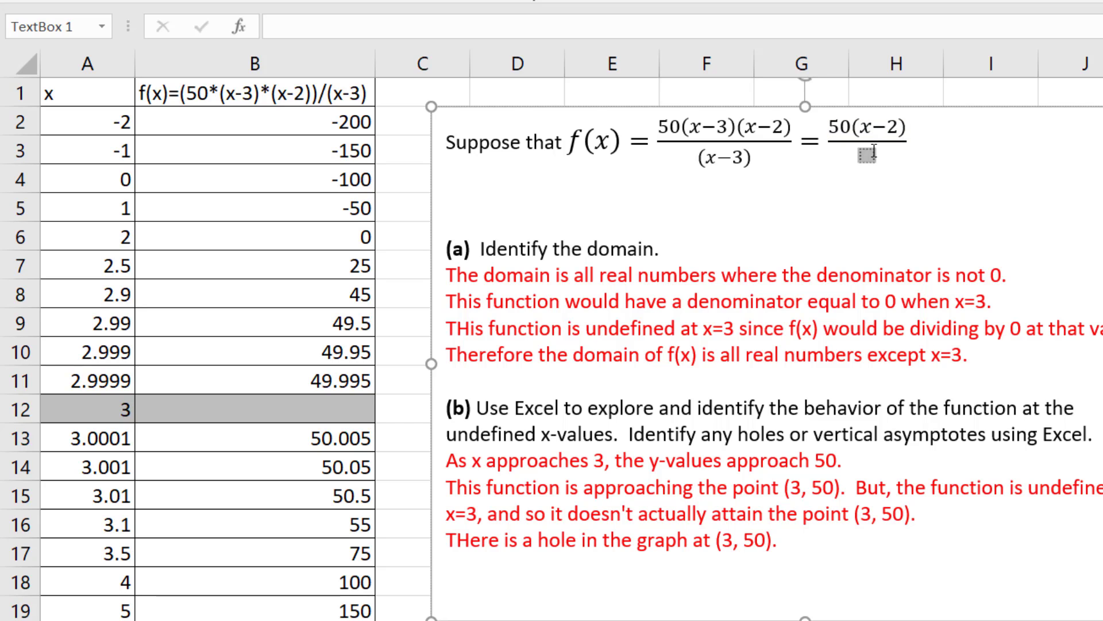
{"action": "type", "text": "1"}
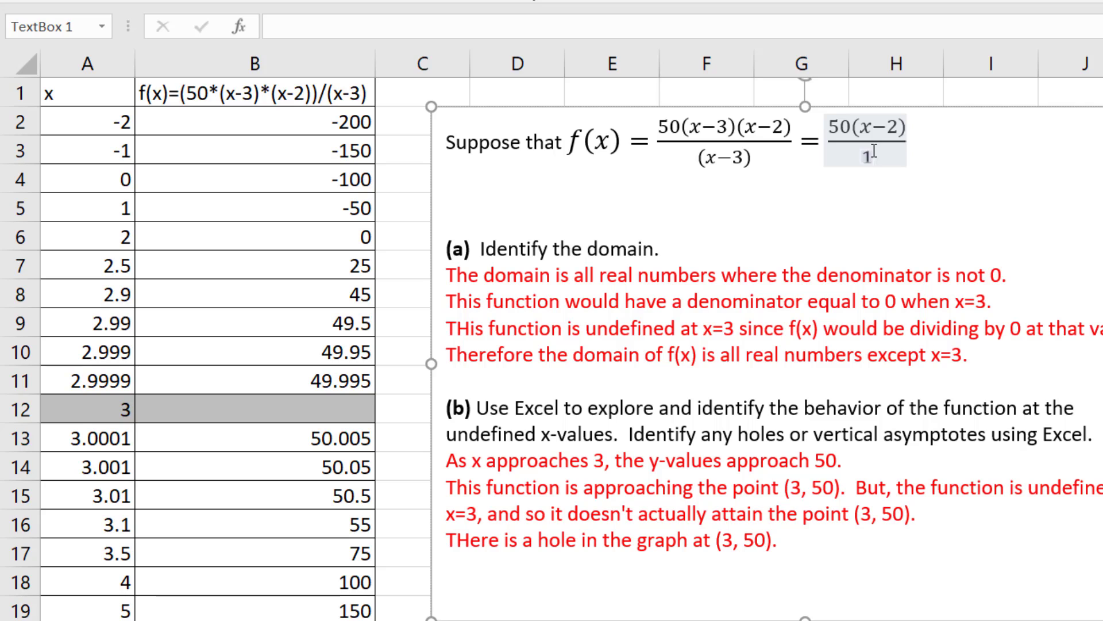
- Finish simplifying the f(x) equation by adding "= 50(x-2)" after the fraction over 1
{"action": "key", "text": "Right"}
{"action": "type", "text": "= "}
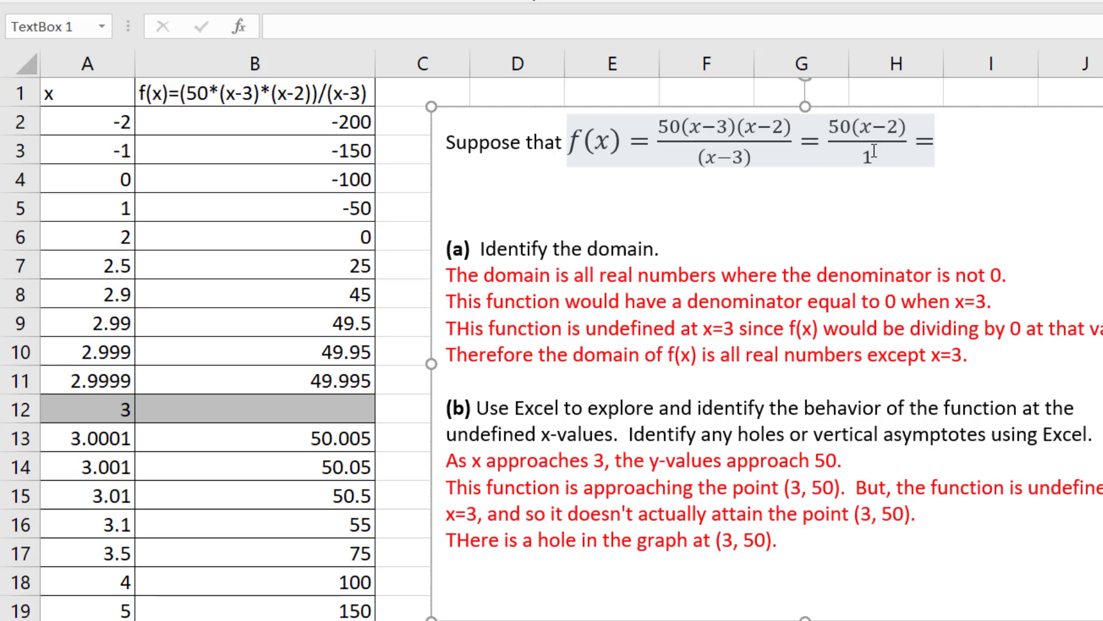
{"action": "type", "text": "50(x-"}
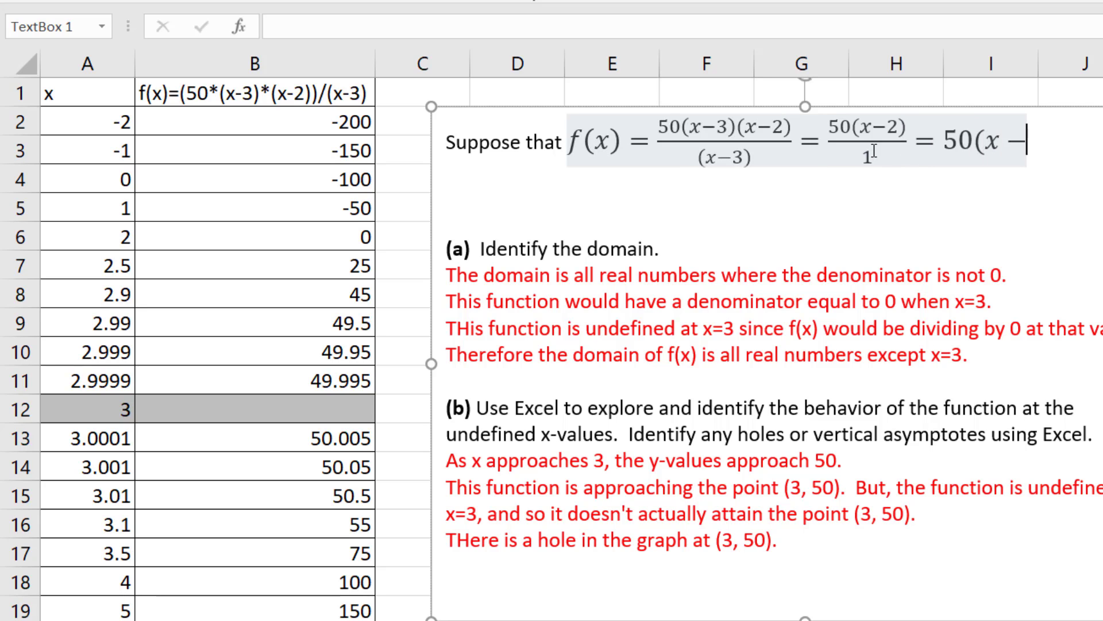
{"action": "type", "text": "2)"}
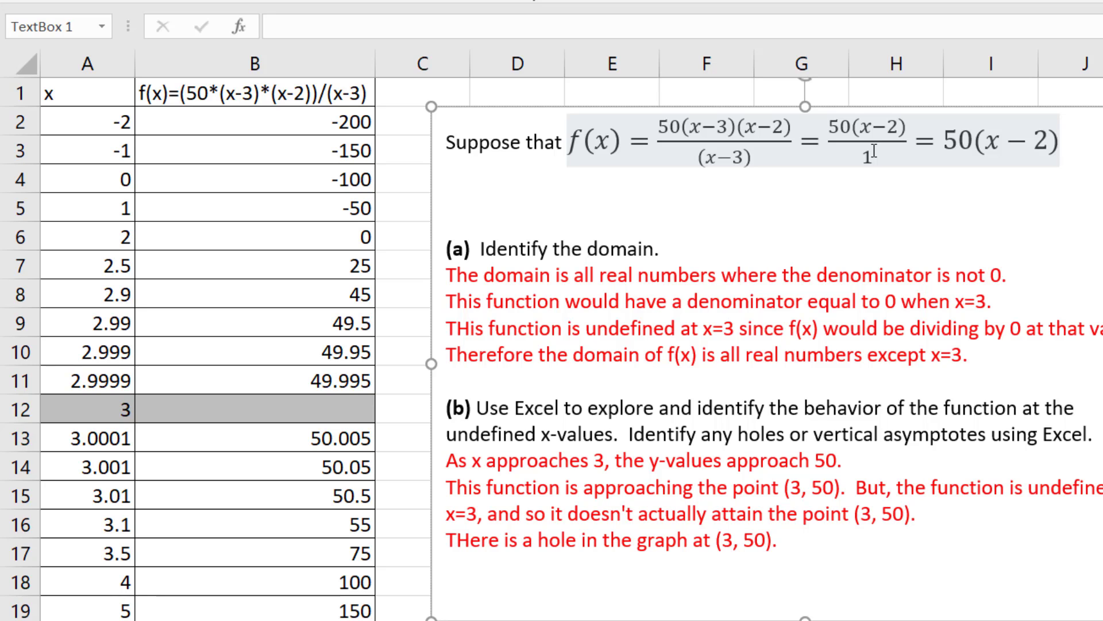
- Add the restriction x ≠ 3 as an equation on a new line beneath the original f(x) fraction
{"action": "key", "text": "Return"}
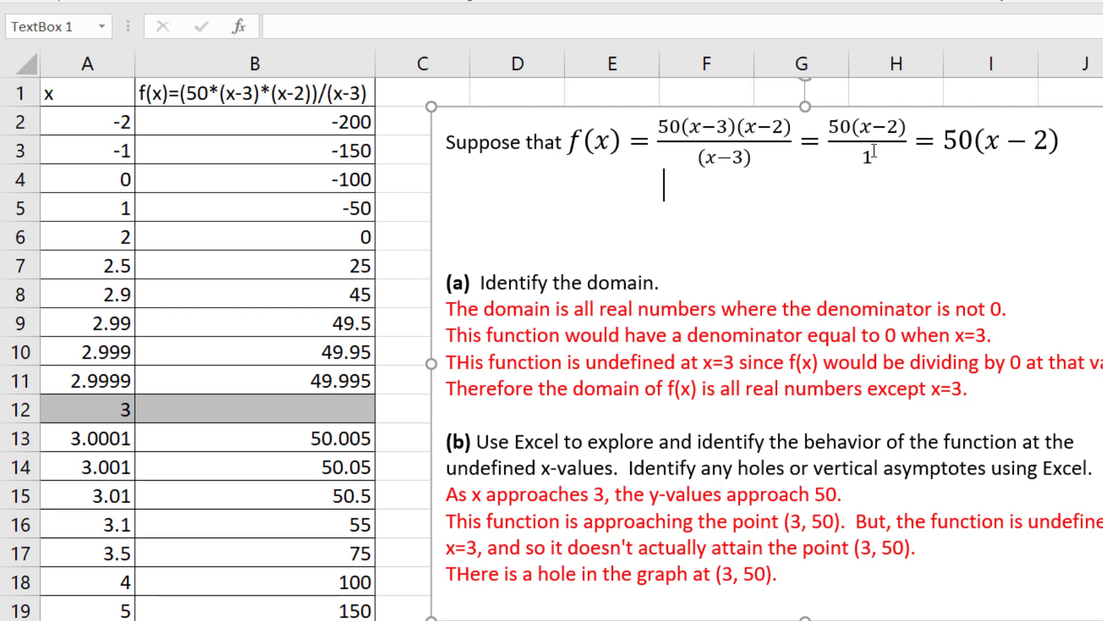
{"action": "key", "text": "alt+equal"}
{"action": "type", "text": "x/="}
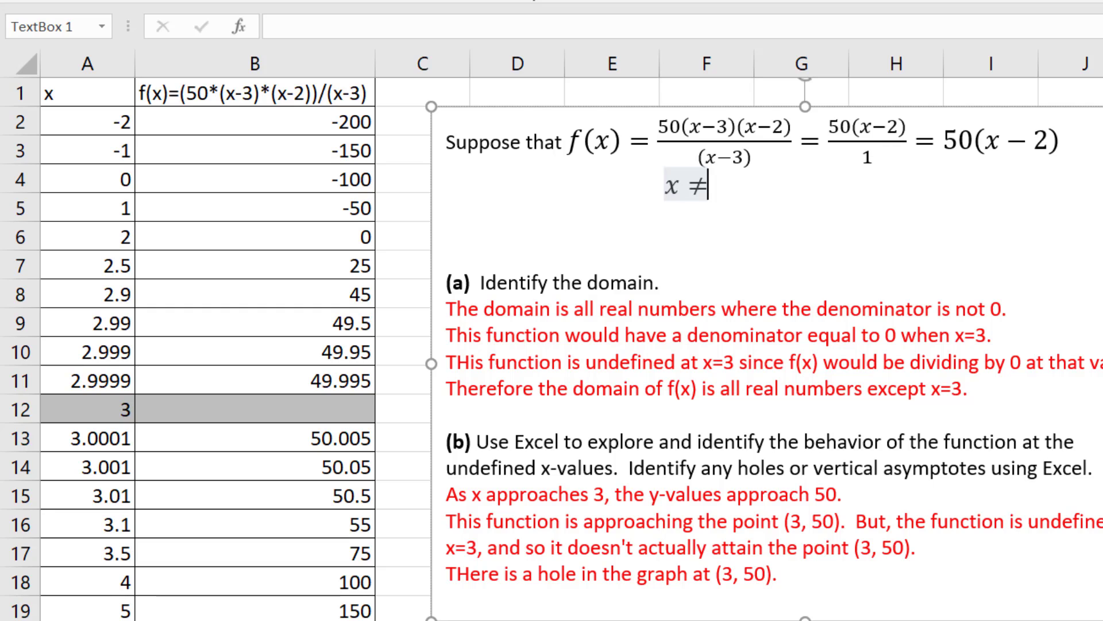
{"action": "type", "text": "3"}
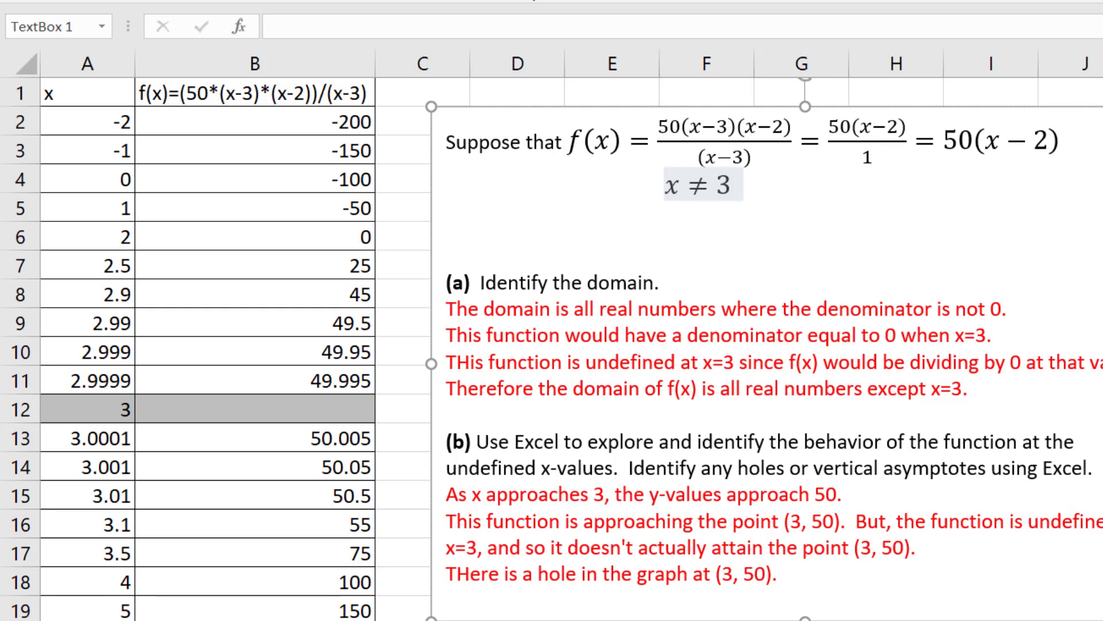
{"action": "key", "text": "Tab"}
{"action": "key", "text": "Right"}
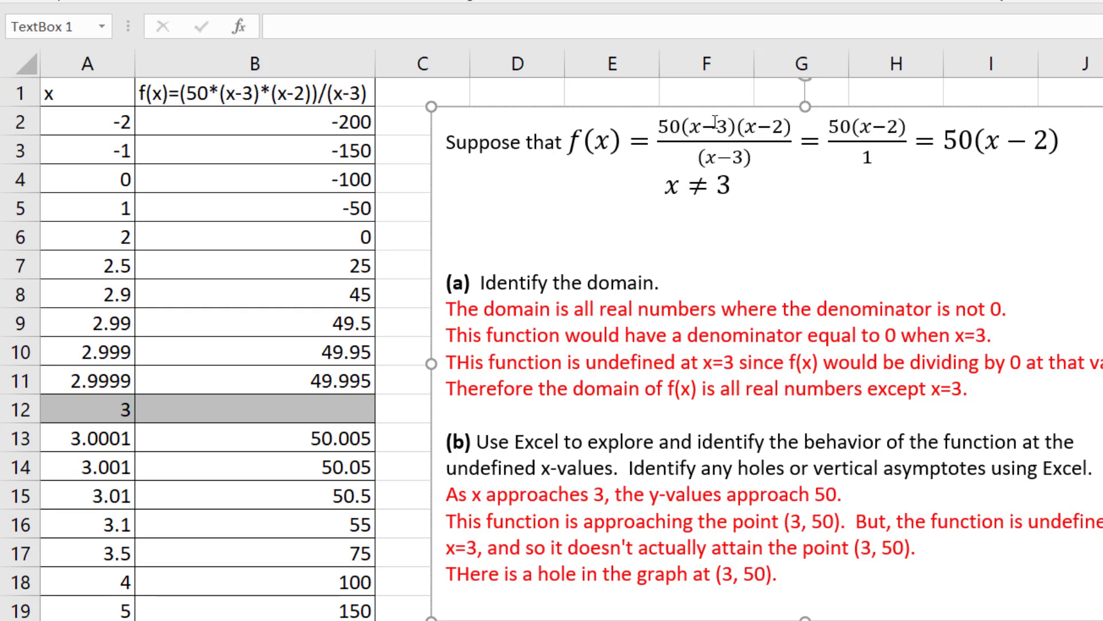
- Write the restriction x ≠ 3 beneath the simplified fraction 50(x-2) over 1
{"action": "key", "text": "Left"}
{"action": "type", "text": "x "}
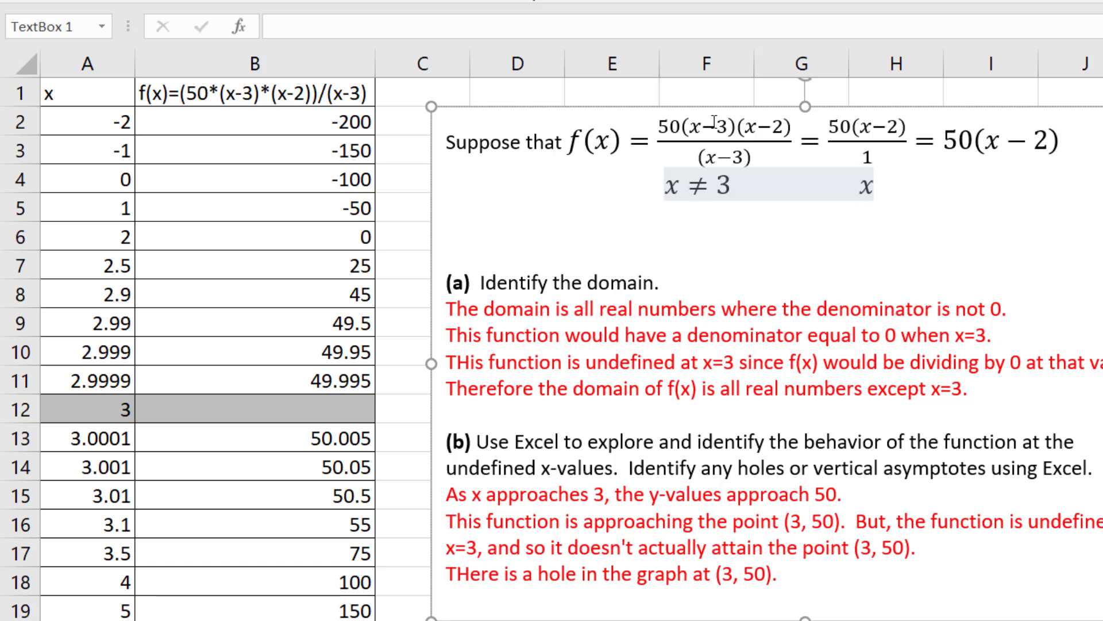
{"action": "type", "text": "≠ "}
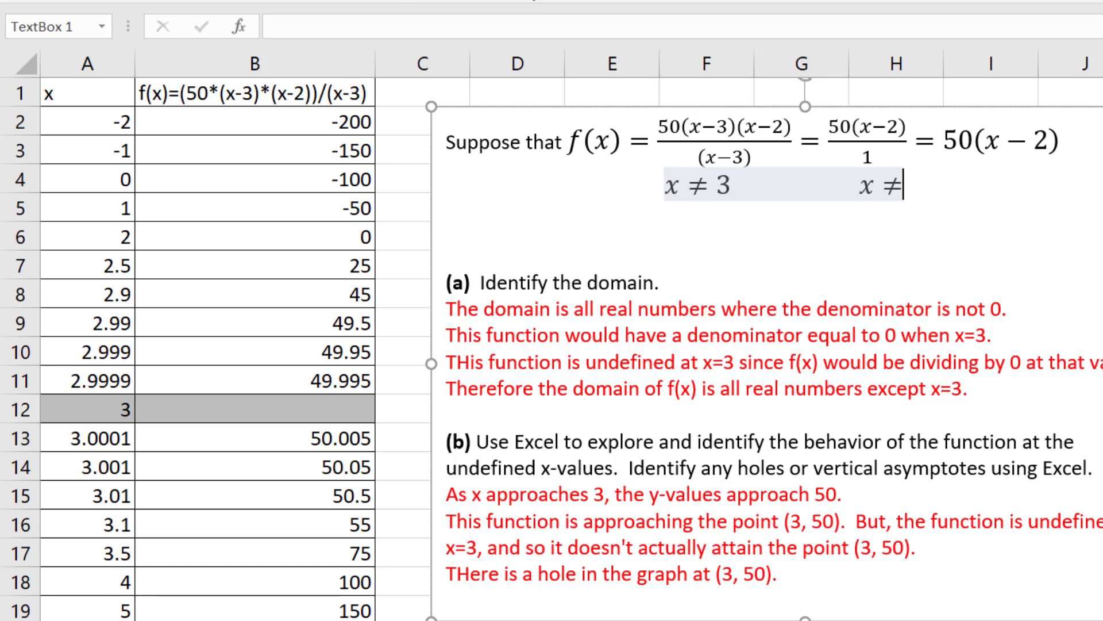
{"action": "type", "text": "3"}
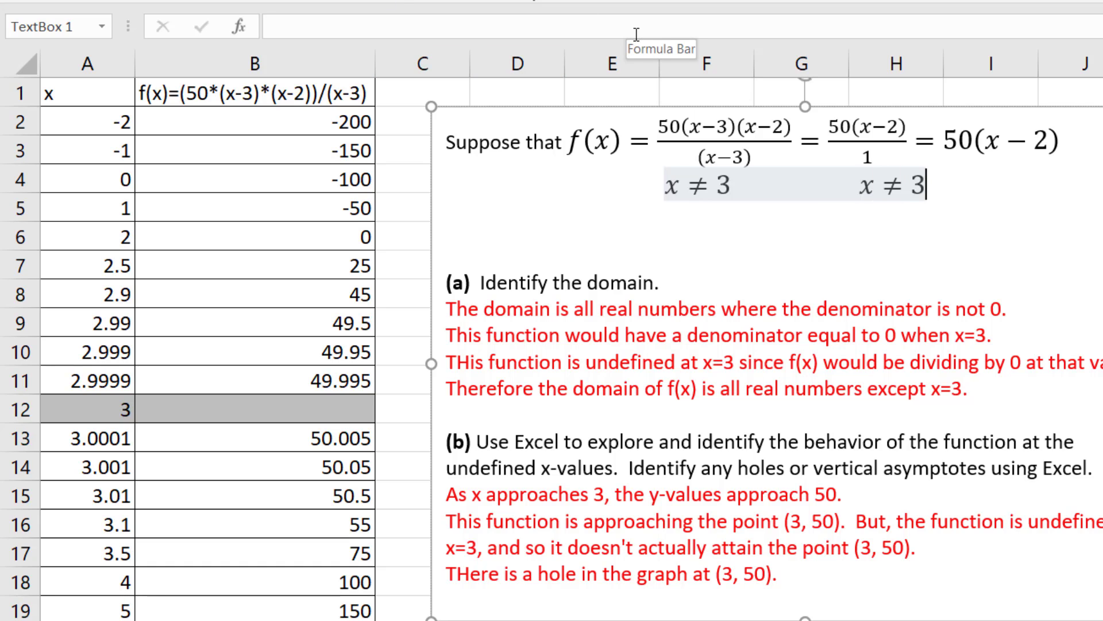
{"action": "key", "text": "Right"}
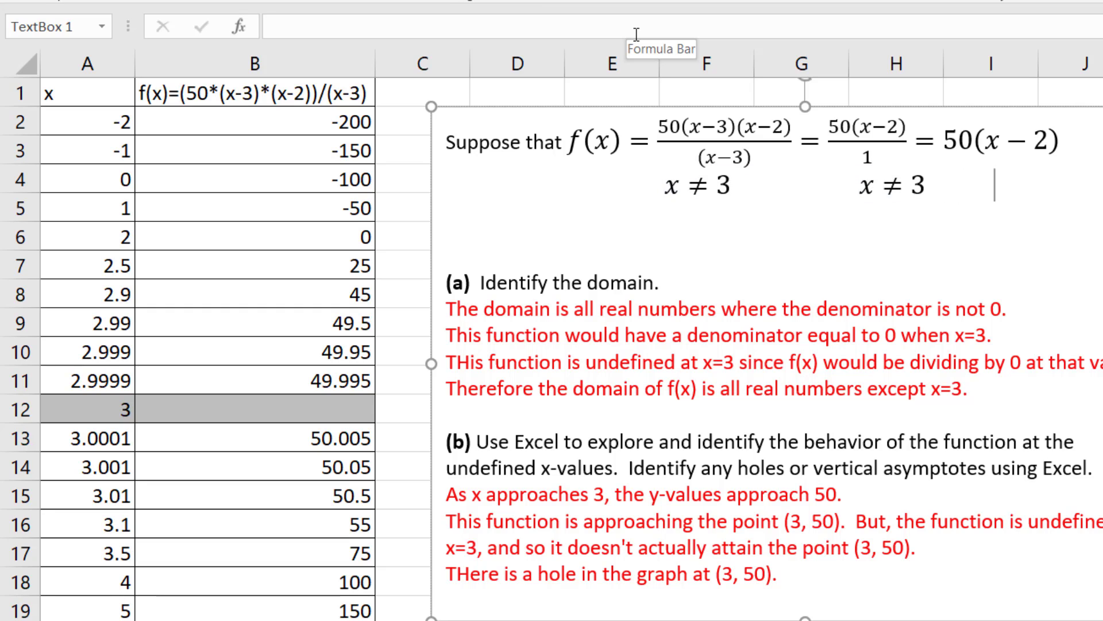
- Insert another equation reading x ≠ 3 beneath the final expression 50(x-2)
{"action": "key", "text": "alt+equal"}
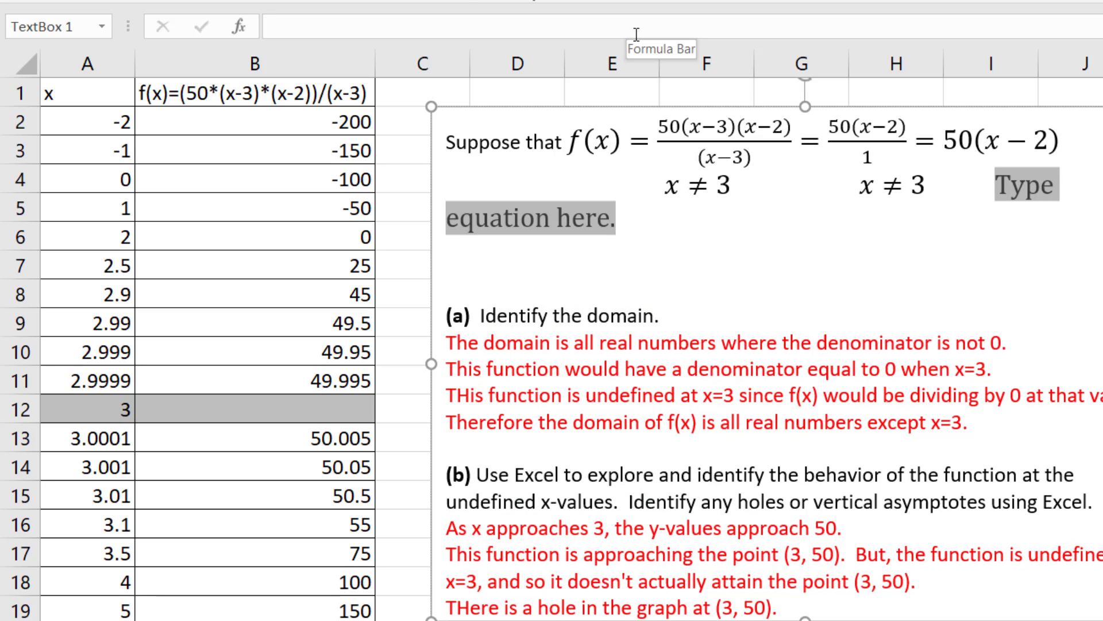
{"action": "type", "text": "x≠"}
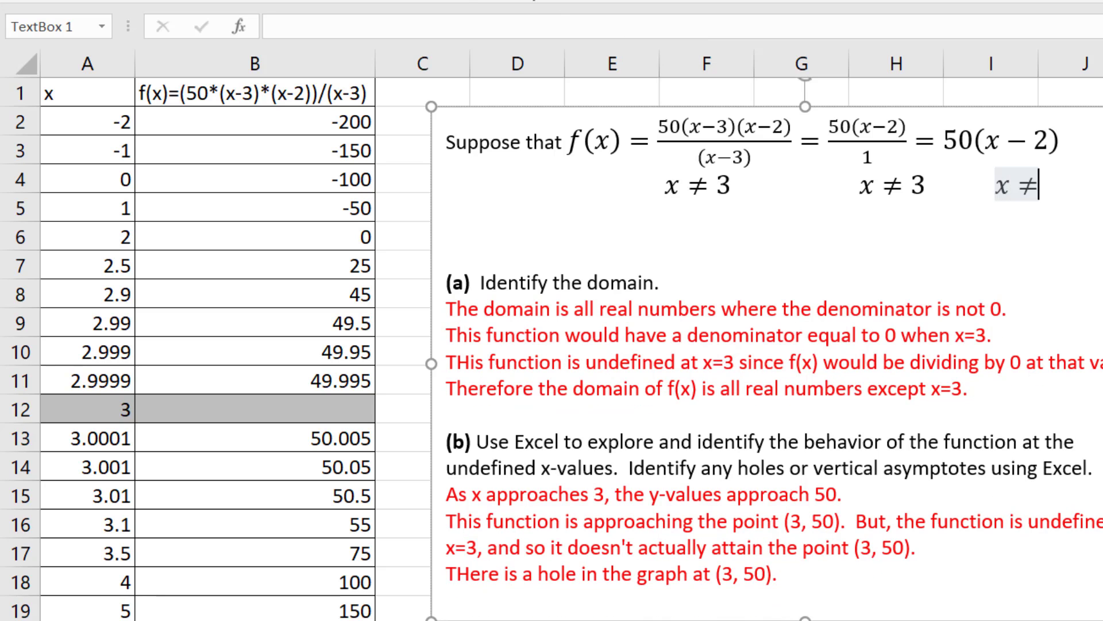
{"action": "type", "text": "3"}
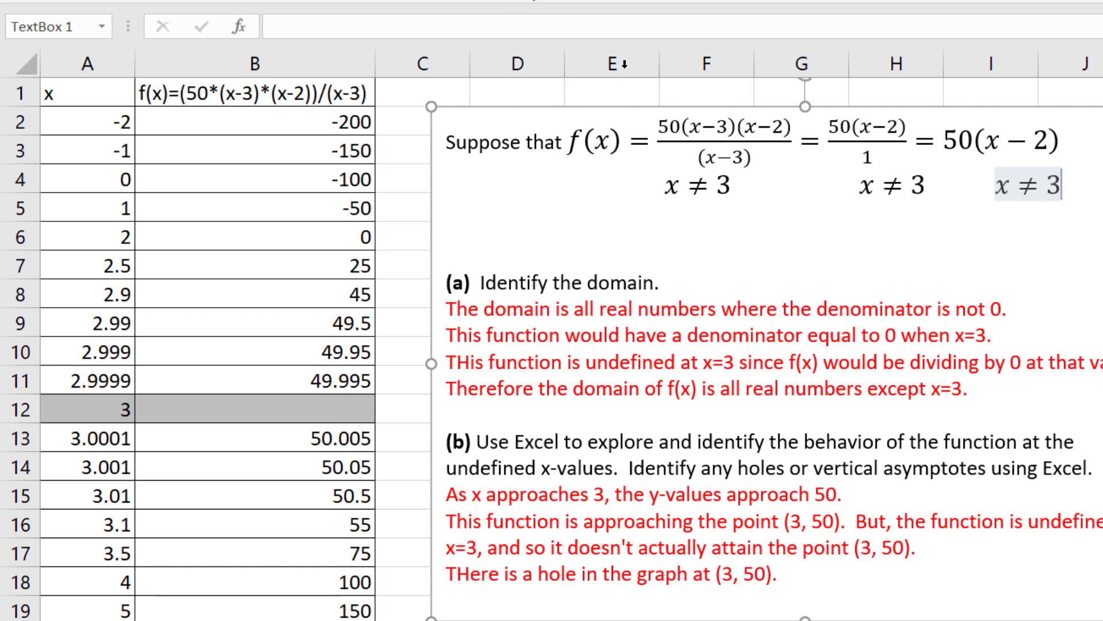
- Write "f(x)=50x-100 where" on the empty line below the restrictions
{"action": "left_click", "coordinate": [553, 236]}
{"action": "key", "text": "Up"}
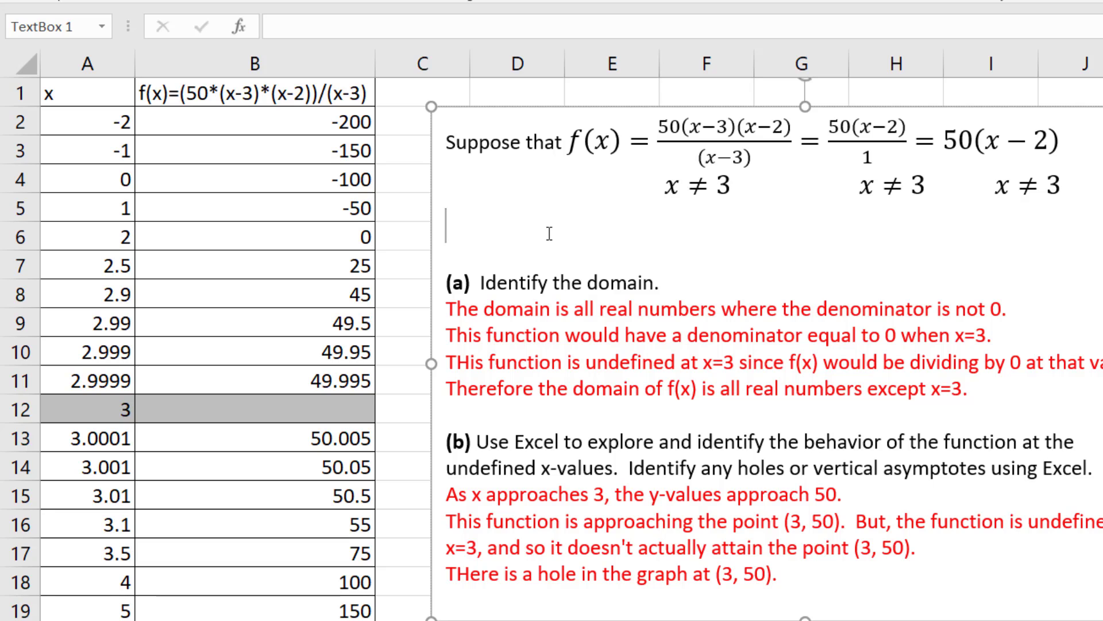
{"action": "type", "text": "f(x)"}
{"action": "type", "text": "="}
{"action": "type", "text": "50x-"}
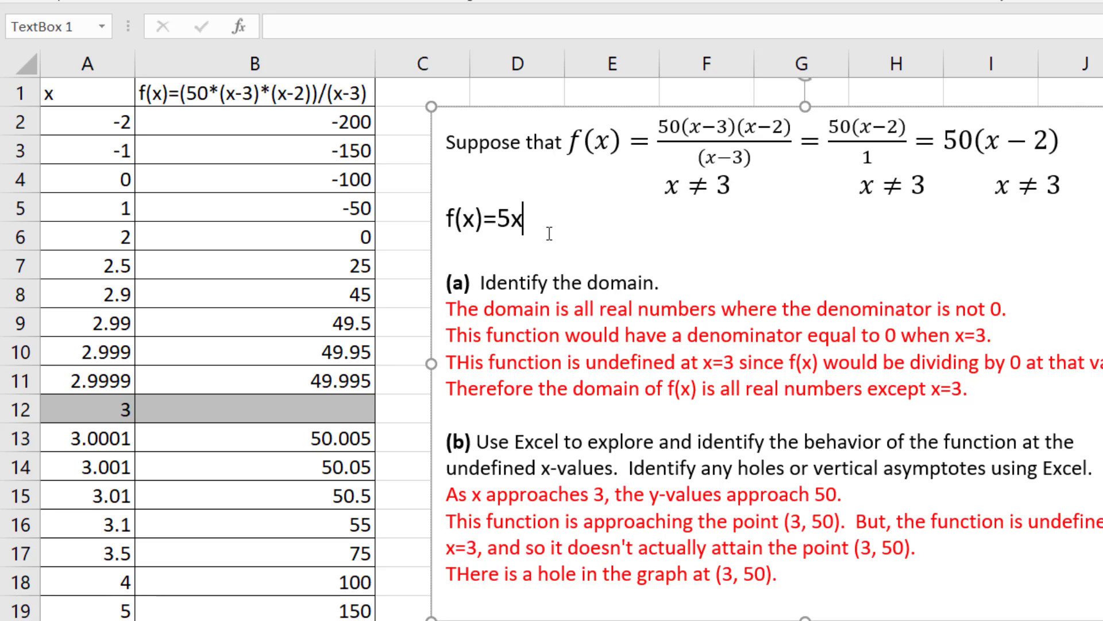
{"action": "type", "text": "100 where"}
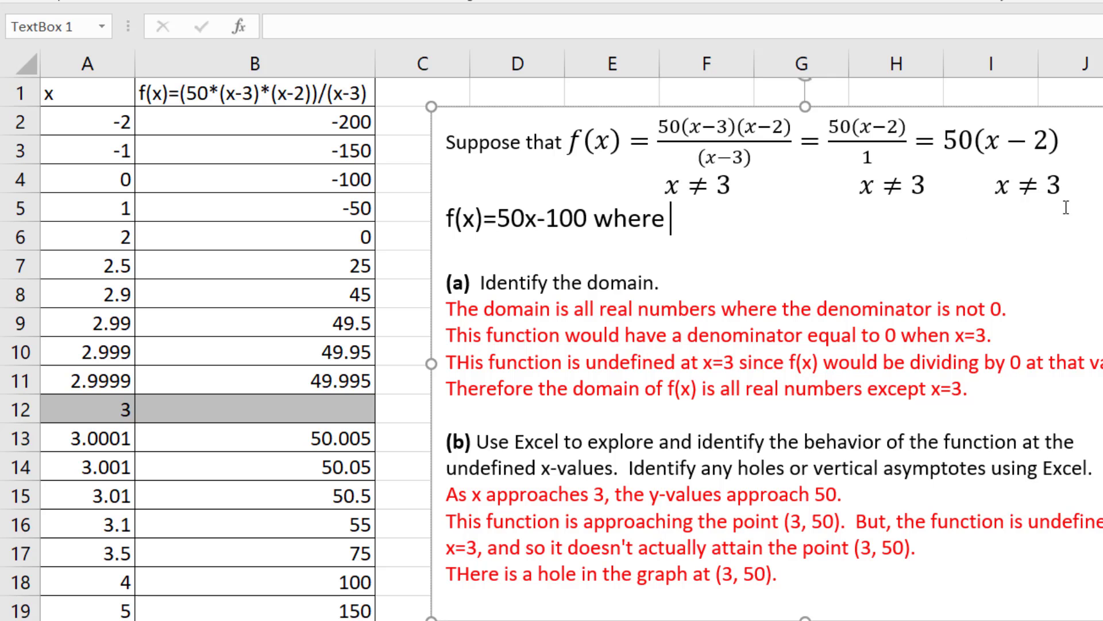
- Complete the f(x)=50x-100 line by copying the x ≠ 3 equation to its end, after "where"
{"action": "left_click_drag", "start_coordinate": [1062, 191], "coordinate": [995, 186]}
{"action": "key", "text": "ctrl+c"}
{"action": "left_click", "coordinate": [671, 220]}
{"action": "key", "text": "ctrl+v"}
{"action": "left_click_drag", "start_coordinate": [569, 229], "coordinate": [445, 229]}
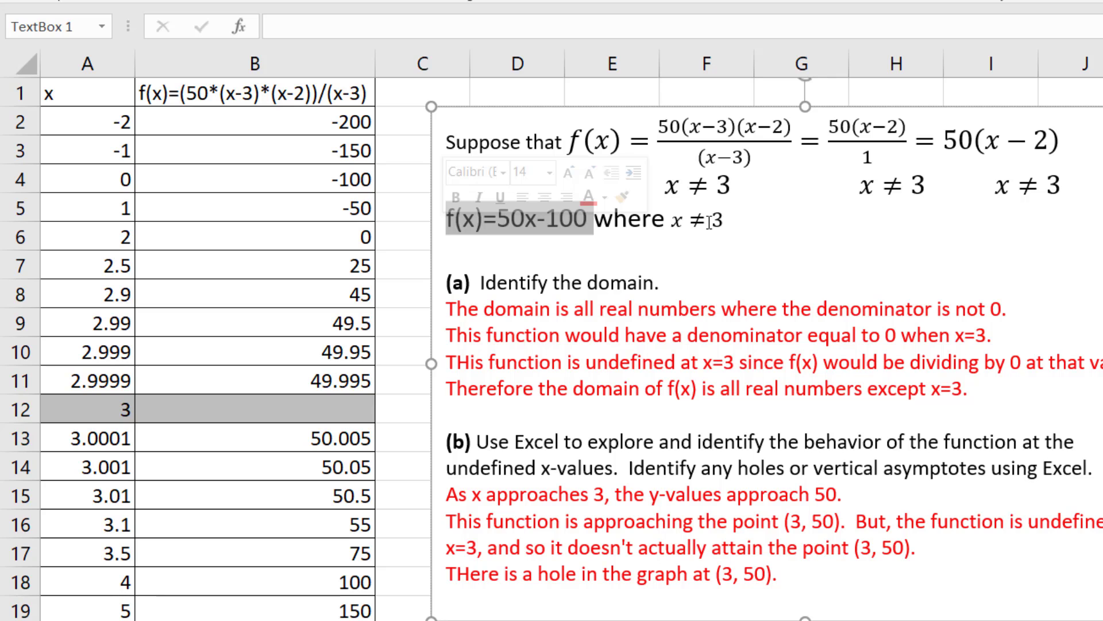
{"action": "left_click", "coordinate": [731, 226]}
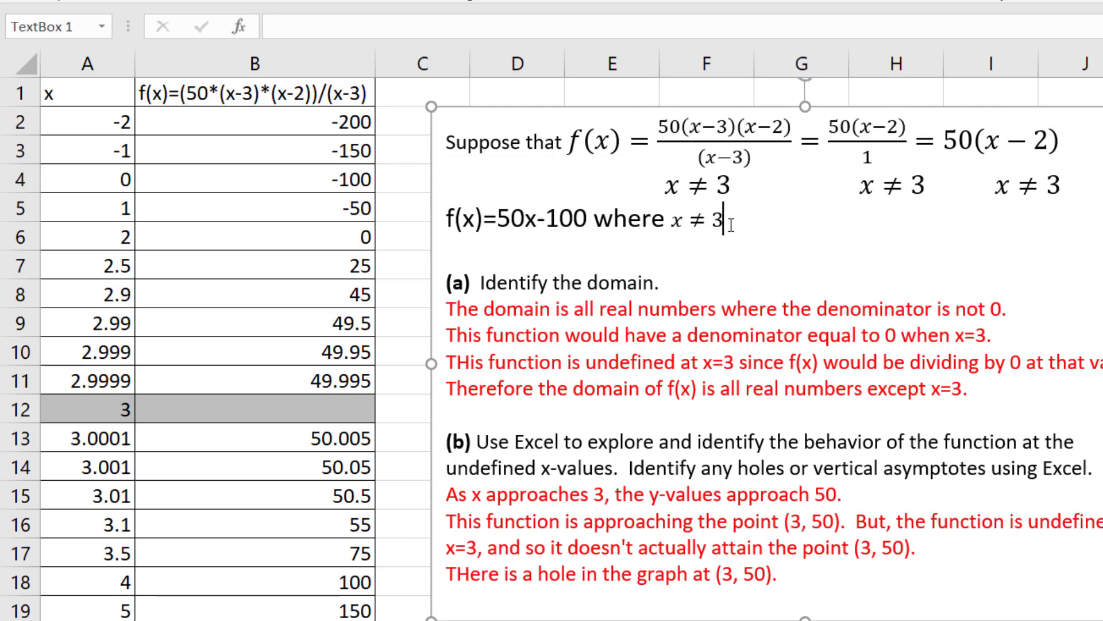
- Insert a scatter chart with lines and no markers from the x and f(x) table, including headers, and inspect the line near x=3
{"action": "left_click_drag", "start_coordinate": [118, 103], "coordinate": [193, 619]}
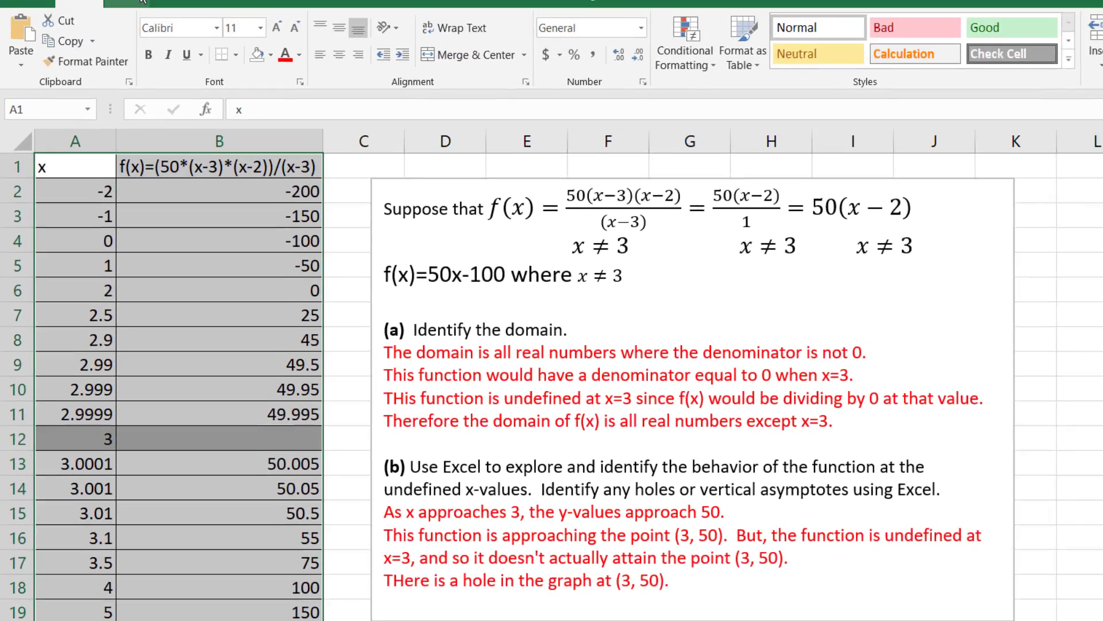
{"action": "left_click", "coordinate": [117, 41]}
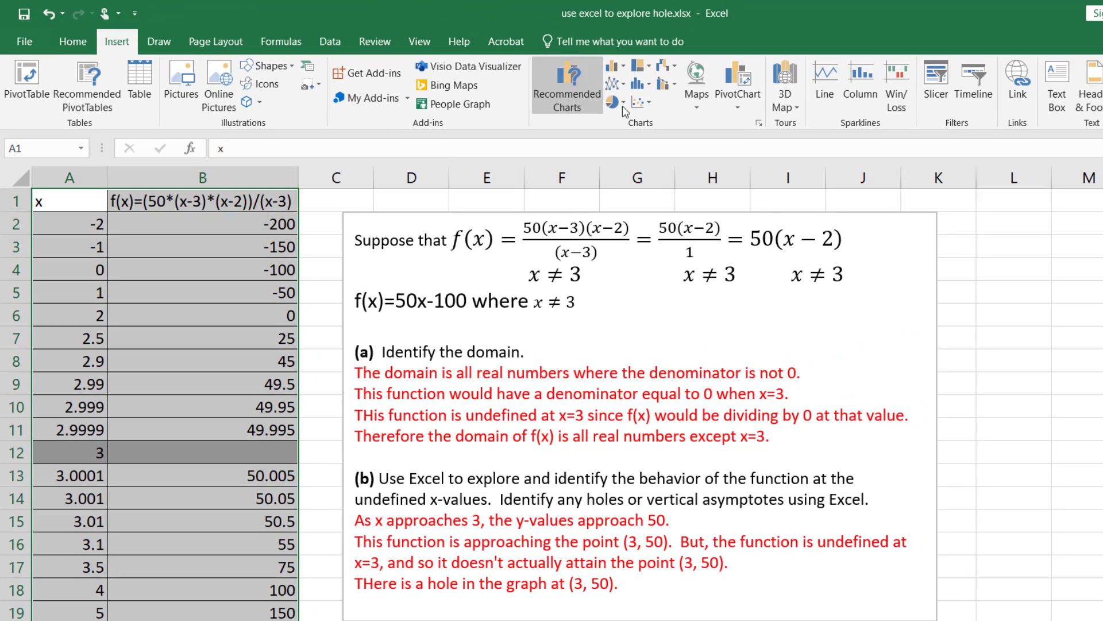
{"action": "left_click", "coordinate": [643, 102]}
{"action": "left_click", "coordinate": [751, 151]}
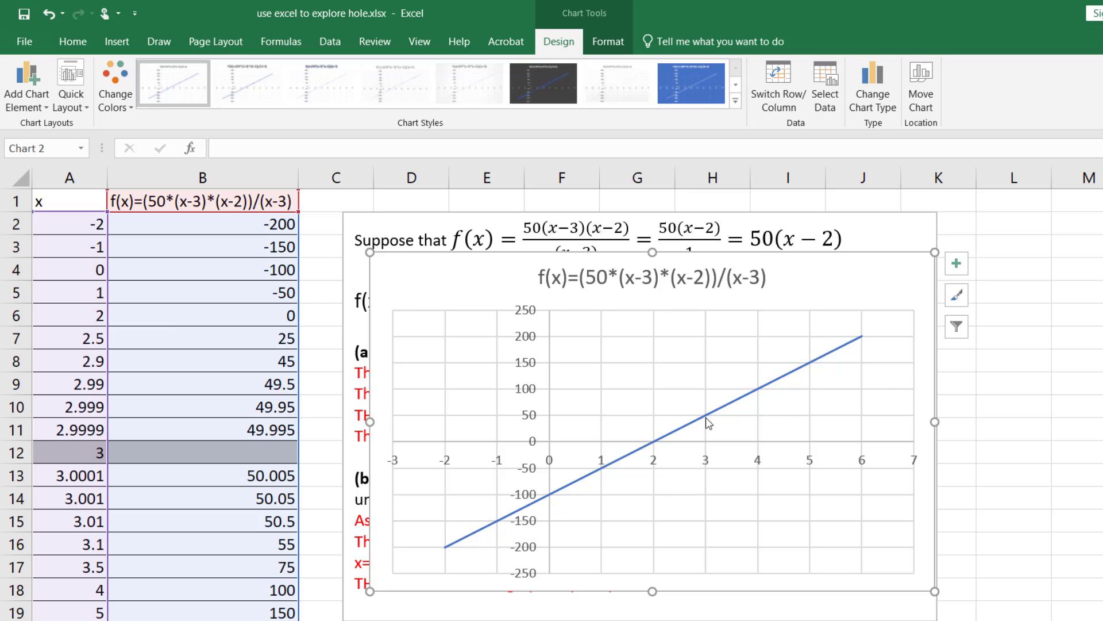
{"action": "mouse_move", "coordinate": [708, 423]}
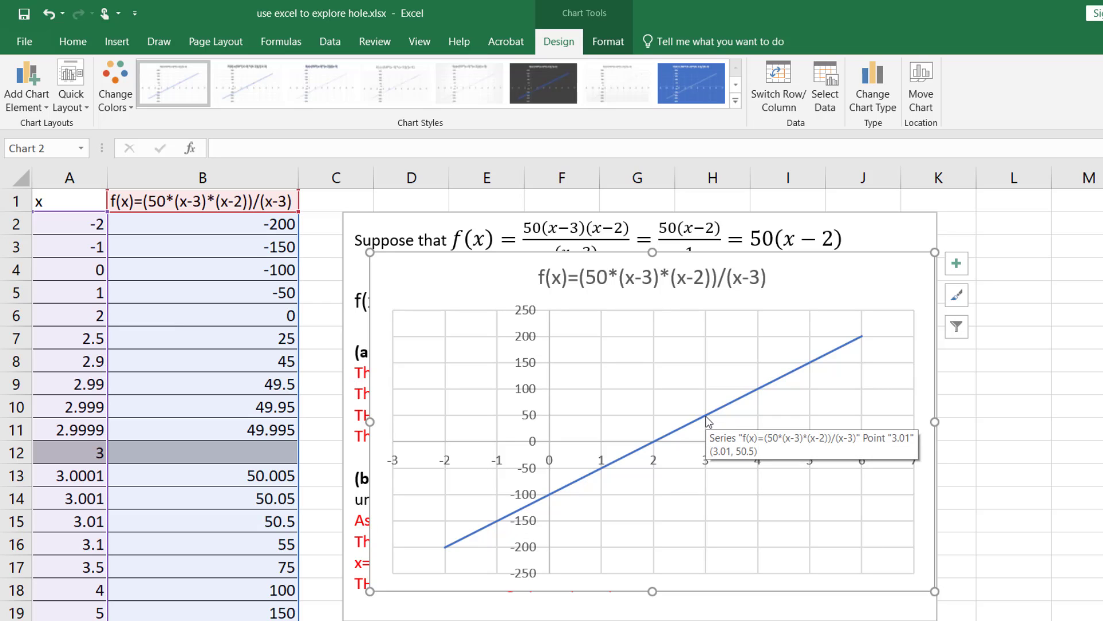